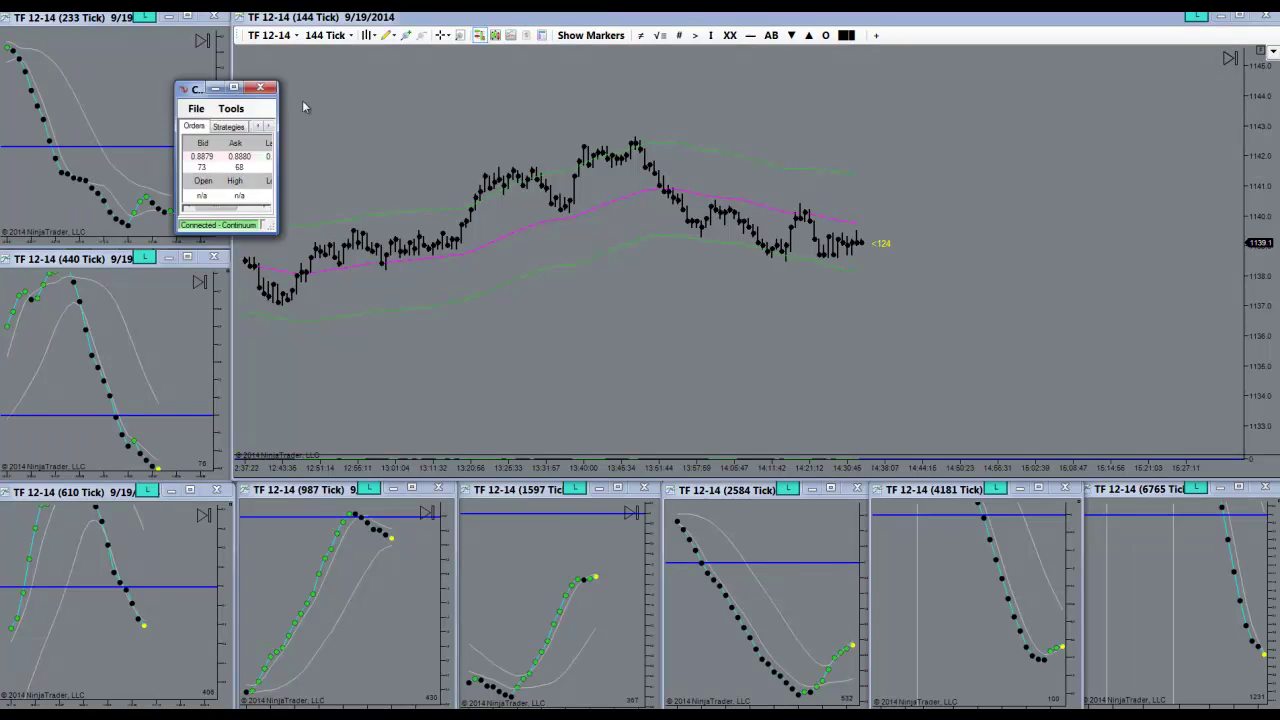
# Move the Control Center window over the main chart, widen it, and show its workspace commands.
pyautogui.moveTo(310, 103); pyautogui.dragTo(527, 245)
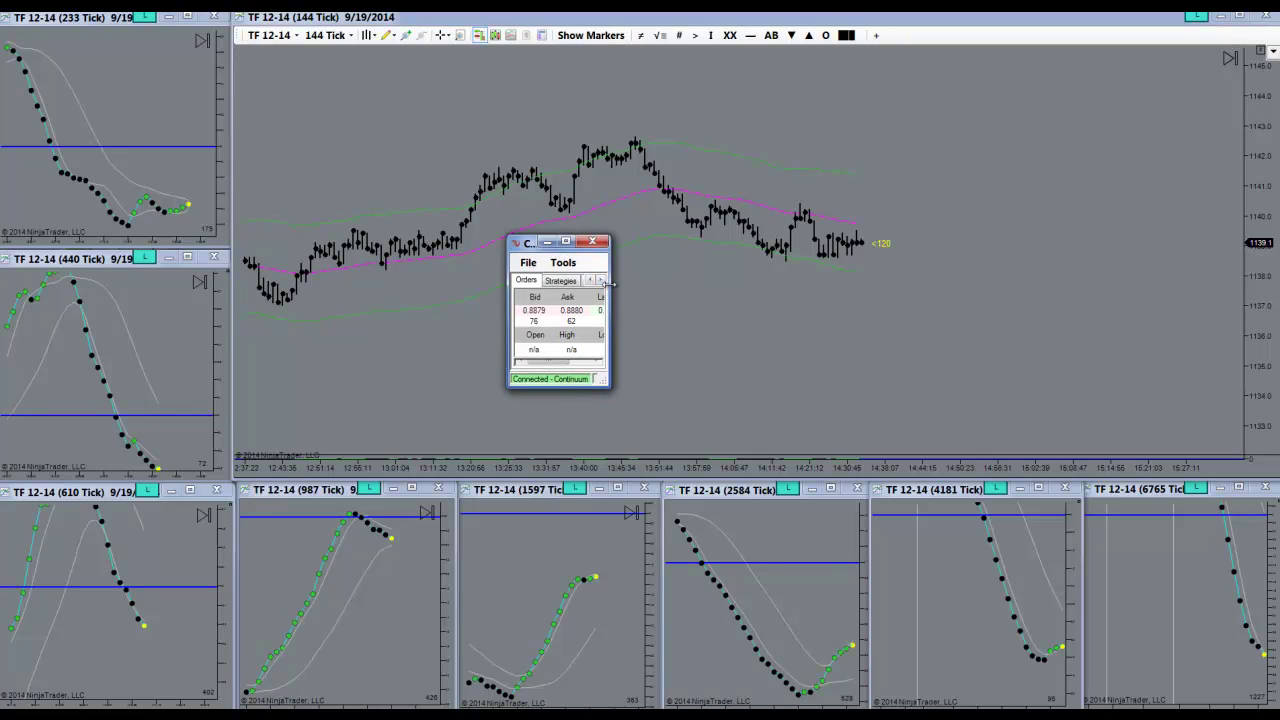
pyautogui.moveTo(610, 285); pyautogui.dragTo(745, 289)
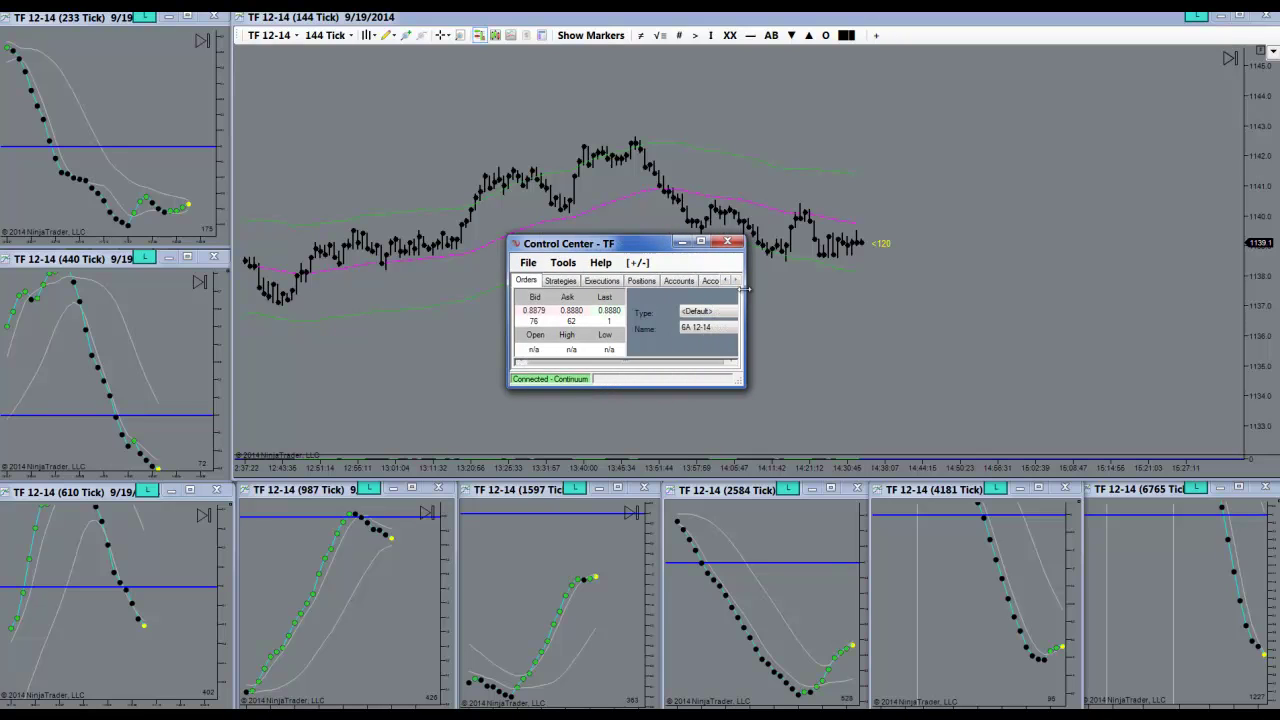
pyautogui.click(529, 265)
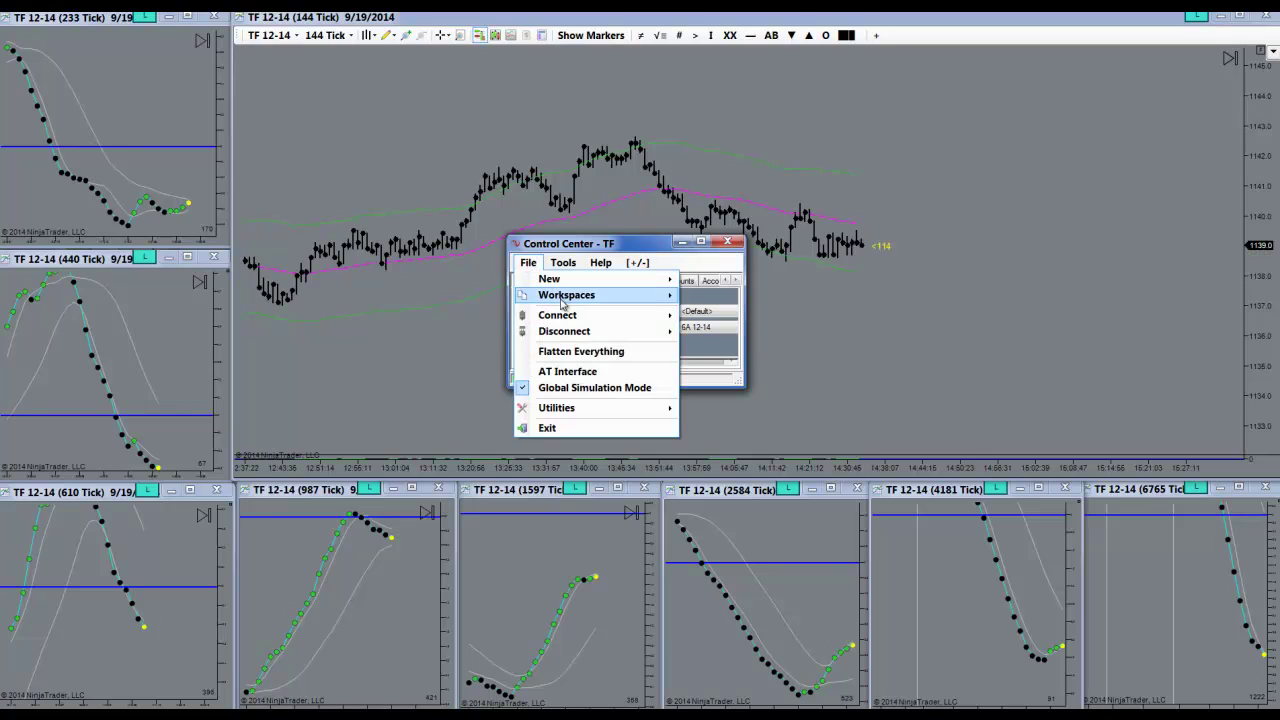
pyautogui.moveTo(561, 298)
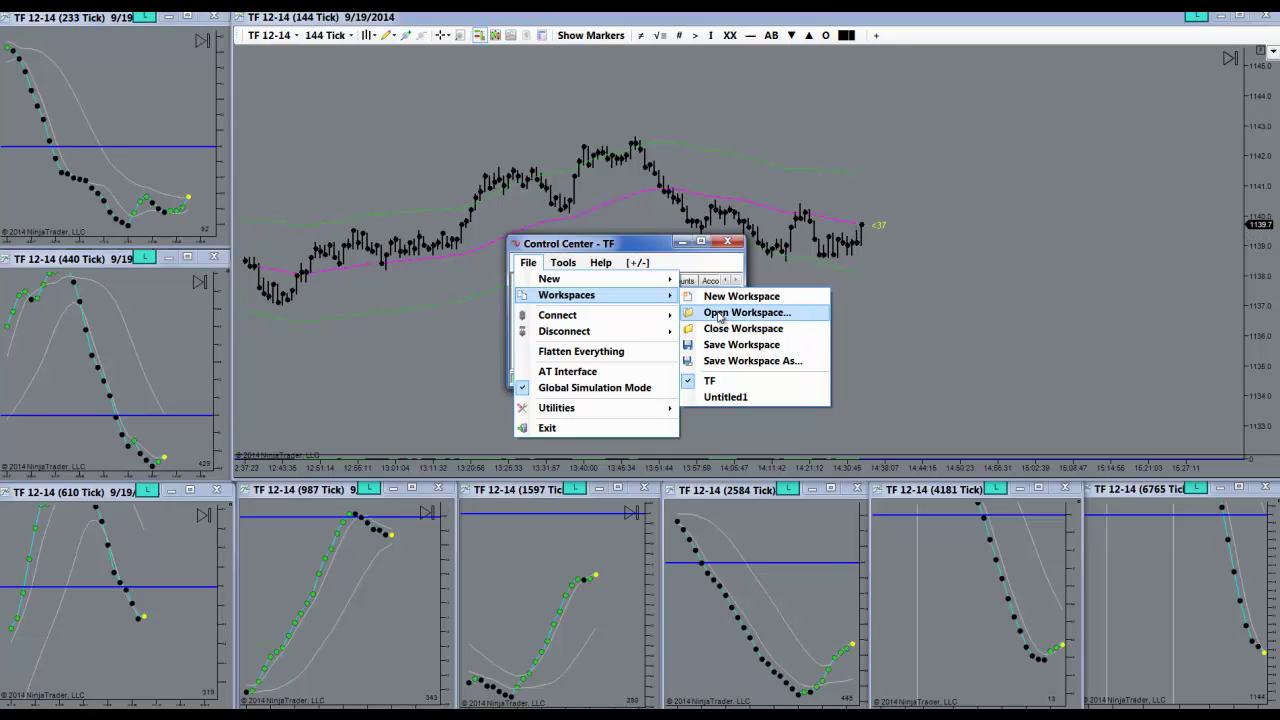
pyautogui.click(432, 115)
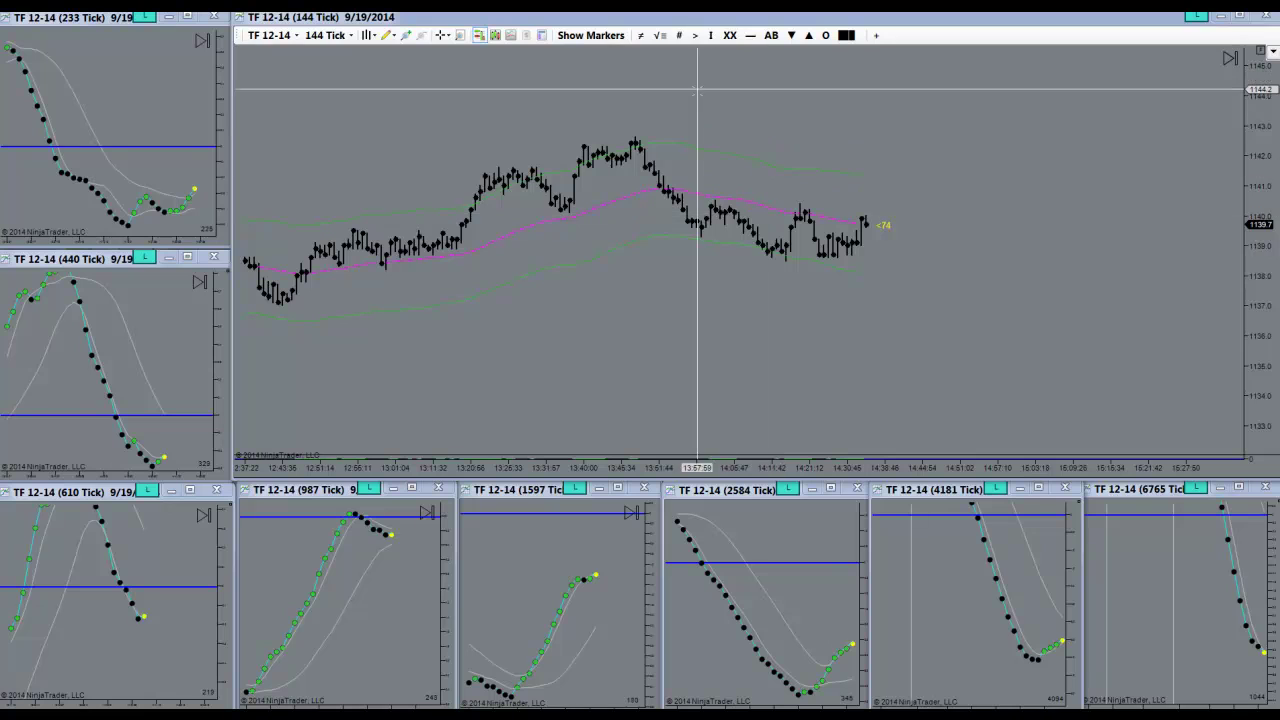
# Stretch the 144 Tick chart's price scale, compress and re-expand its time scale, leaving empty space after the latest bar.
pyautogui.scroll(-2, 950, 138)
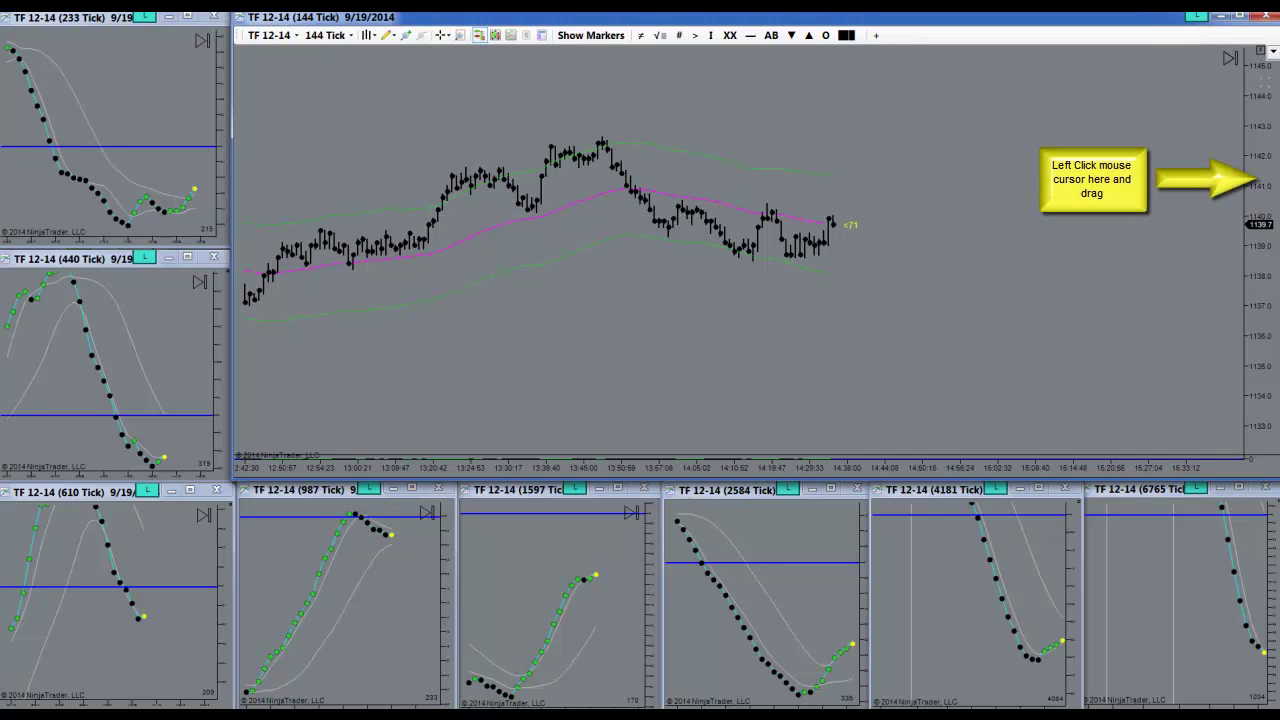
pyautogui.moveTo(1258, 182); pyautogui.dragTo(1258, 150)
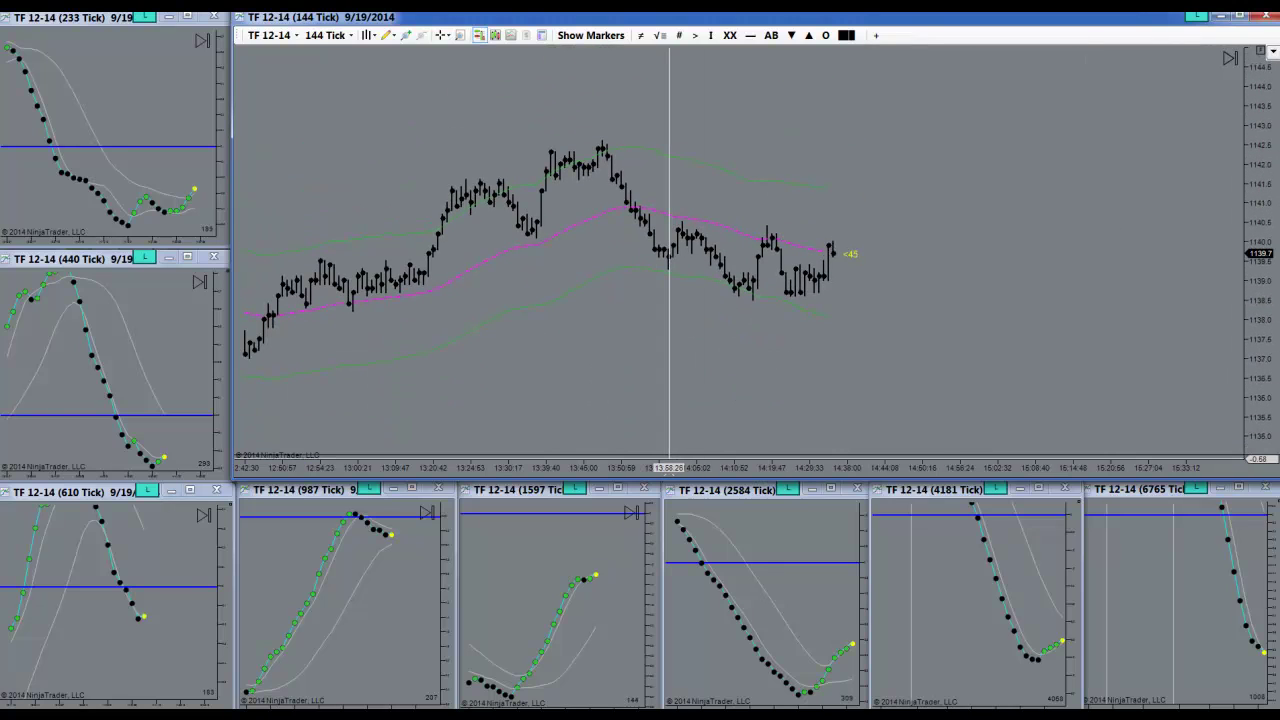
pyautogui.moveTo(669, 467); pyautogui.dragTo(934, 467)
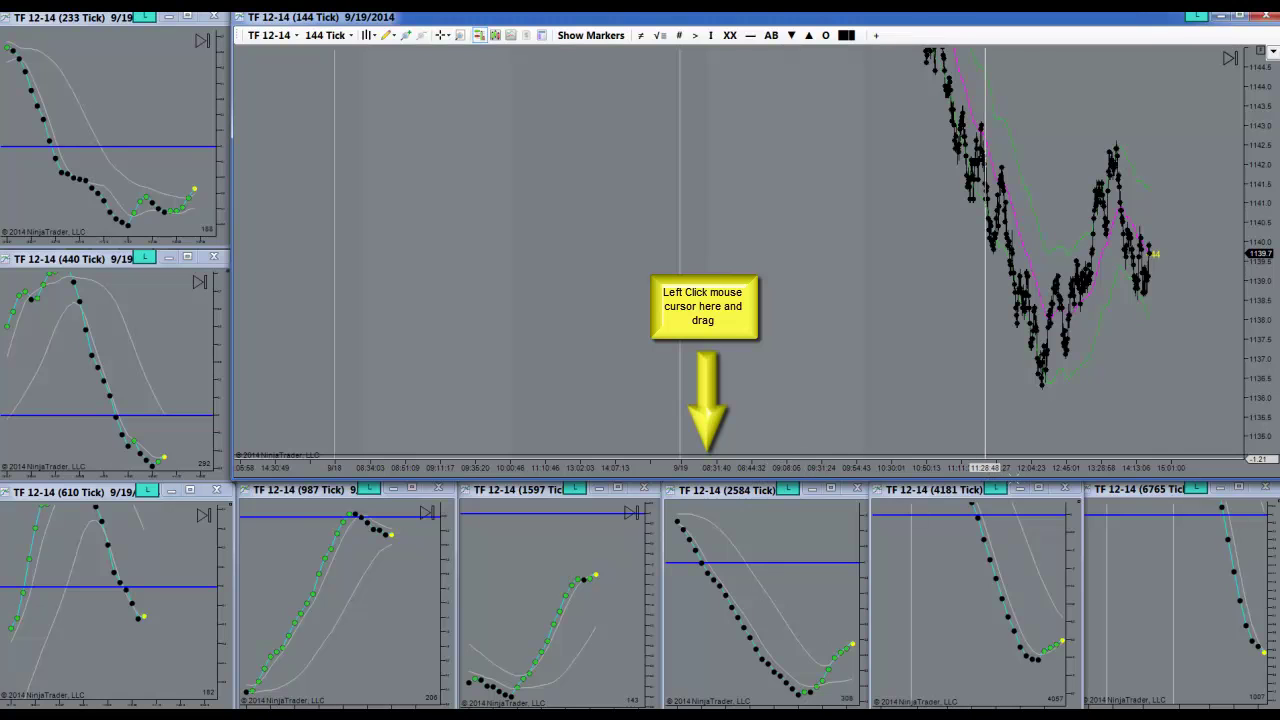
pyautogui.moveTo(1036, 250); pyautogui.dragTo(309, 250)
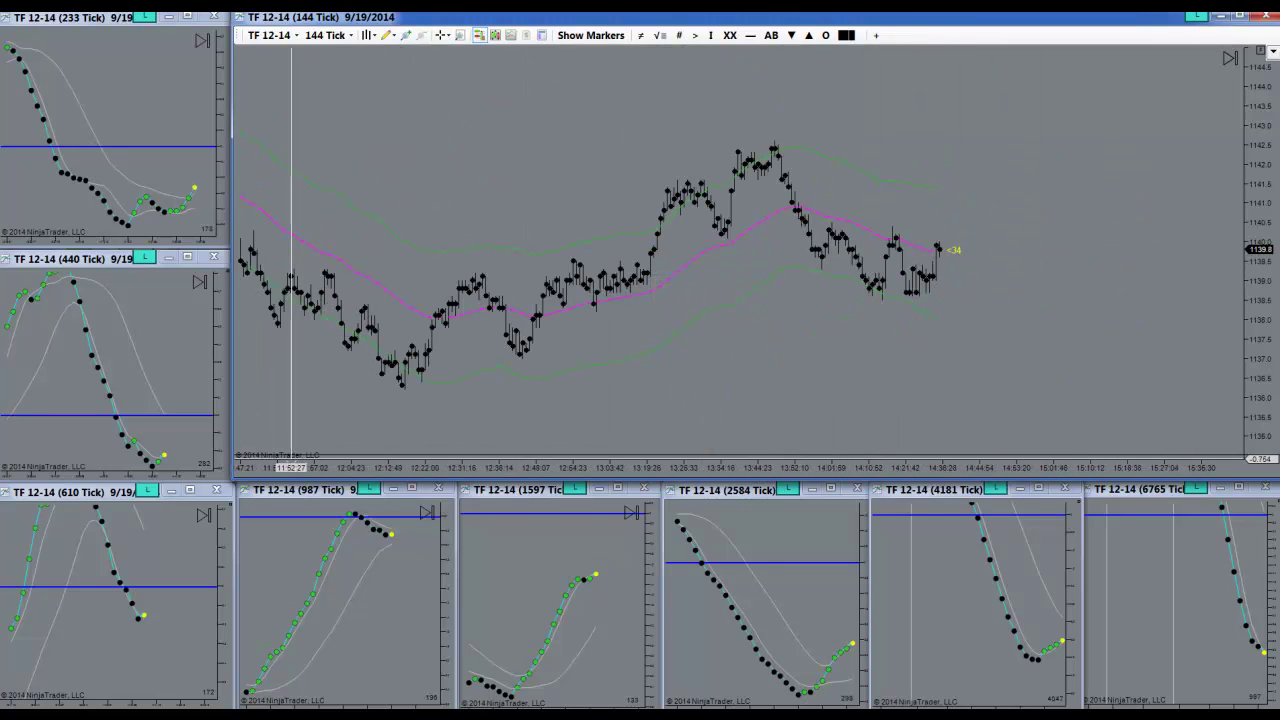
pyautogui.moveTo(238, 250); pyautogui.dragTo(375, 250)
pyautogui.moveTo(951, 250); pyautogui.dragTo(797, 250)
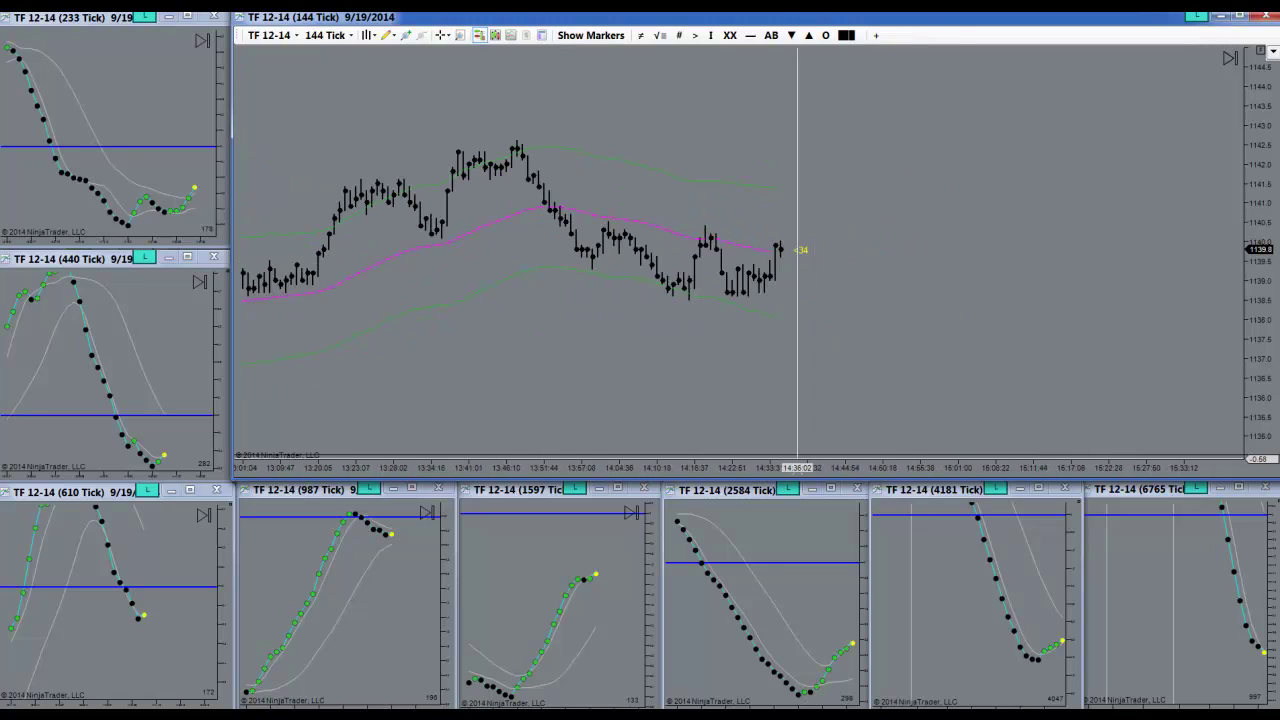
pyautogui.moveTo(929, 280); pyautogui.dragTo(1071, 277)
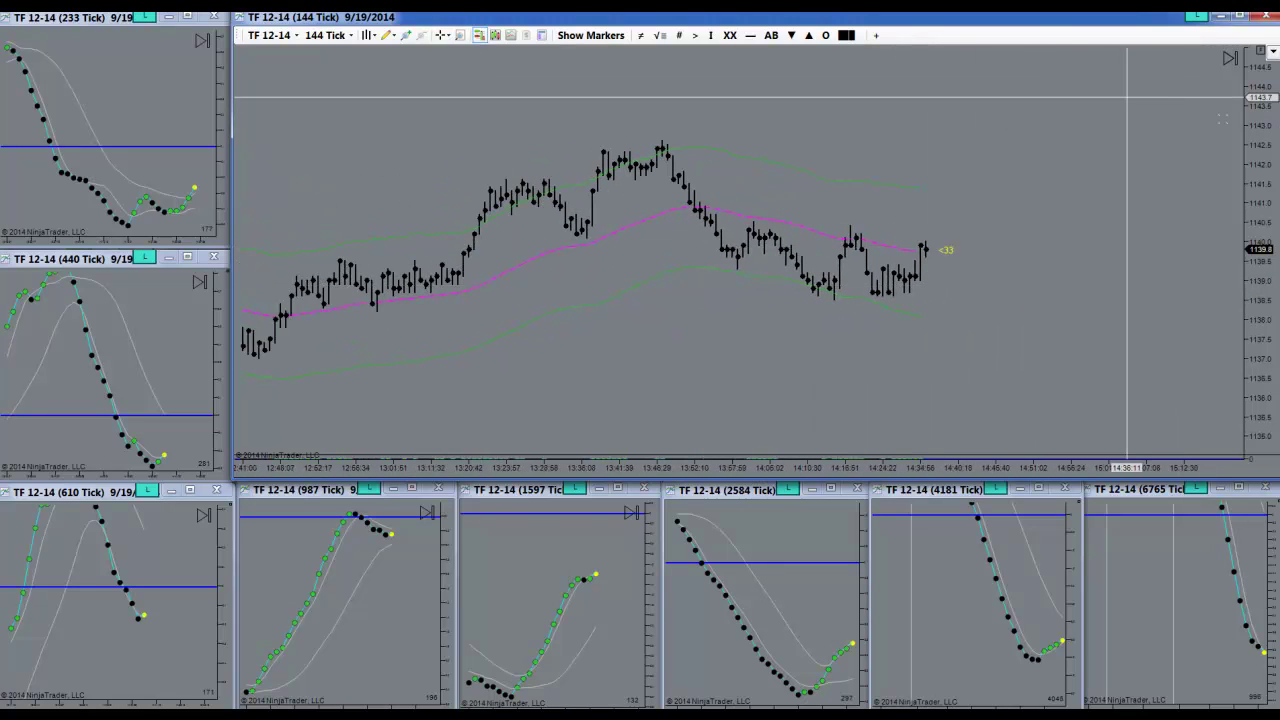
# Compress the 144 Tick chart's price scale and enlarge the indicator panel to about half the chart's height.
pyautogui.moveTo(1262, 250); pyautogui.dragTo(1262, 305)
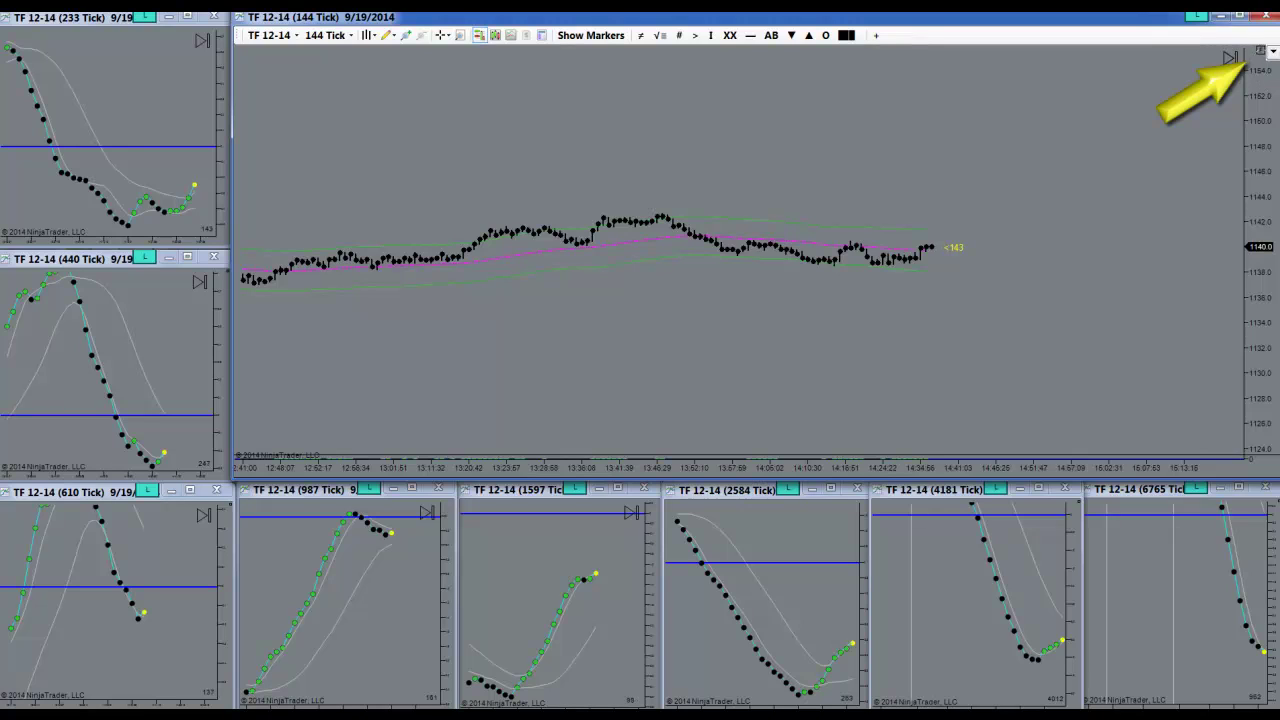
pyautogui.click(1260, 50)
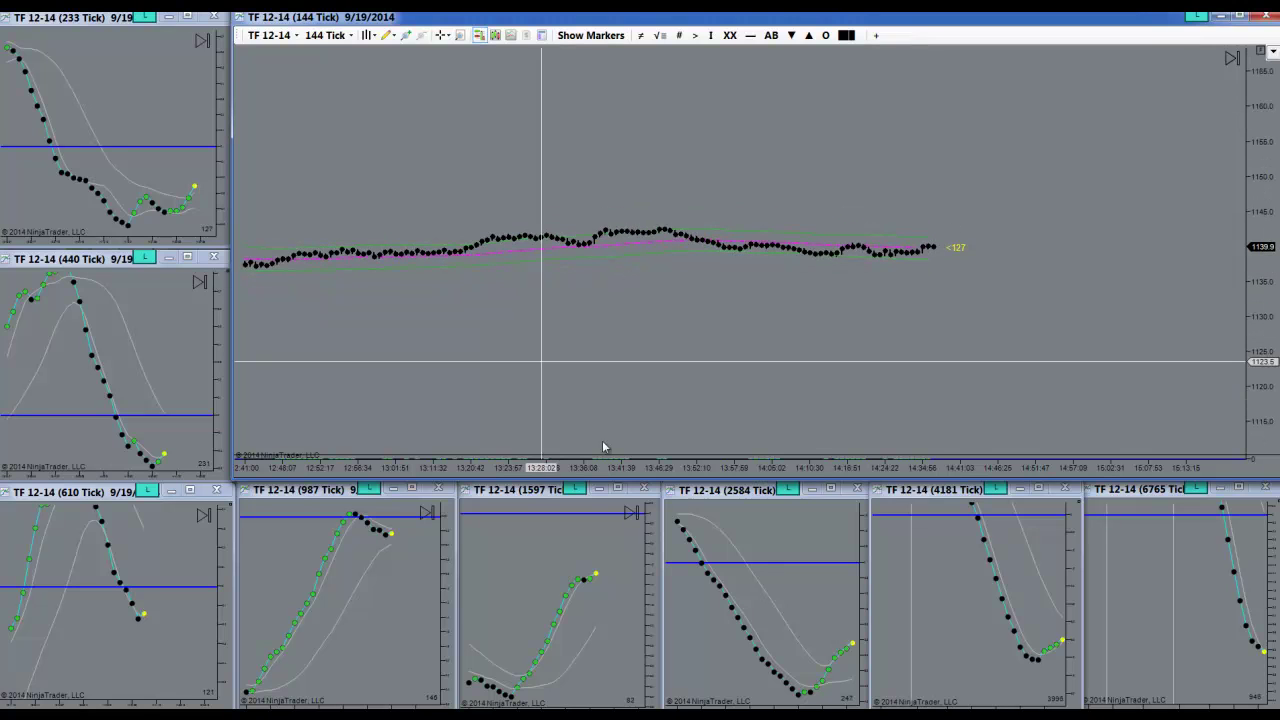
pyautogui.moveTo(730, 445); pyautogui.dragTo(738, 260)
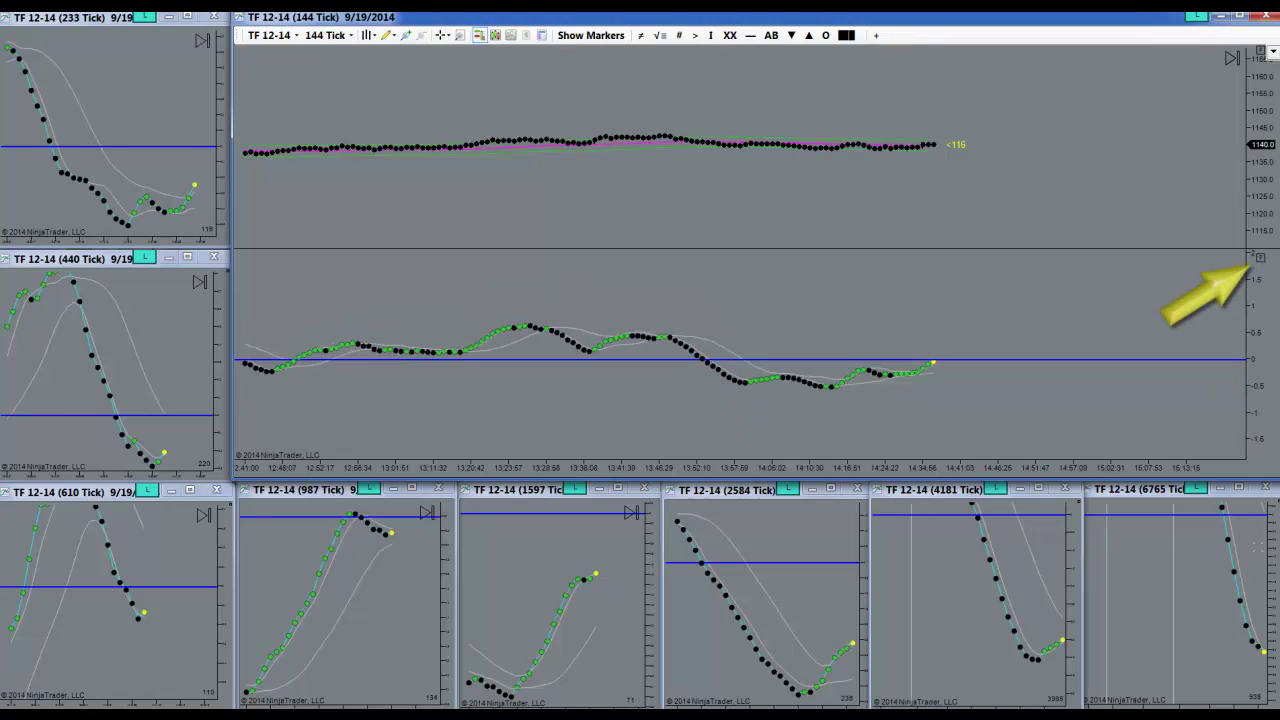
# Compress the indicator's scale, restore automatic scaling in both chart panels, and lower the divider to enlarge the price panel slightly.
pyautogui.moveTo(1262, 430); pyautogui.dragTo(1262, 300)
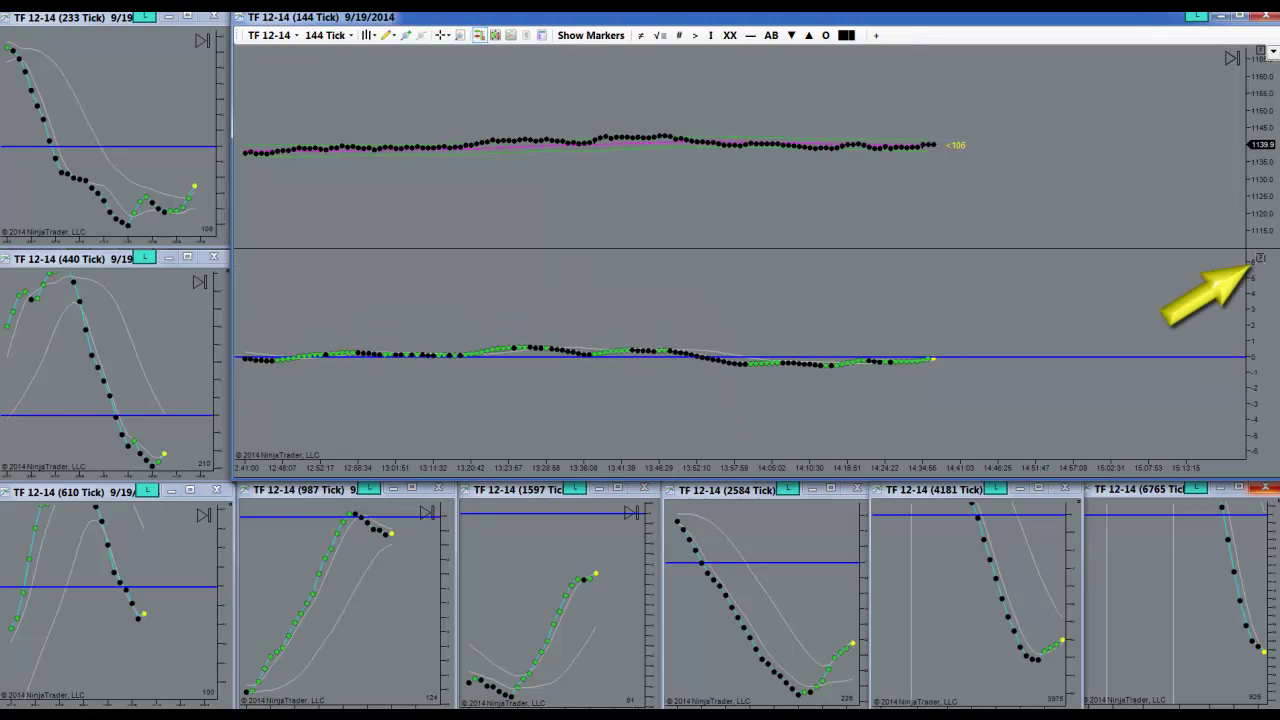
pyautogui.click(1259, 259)
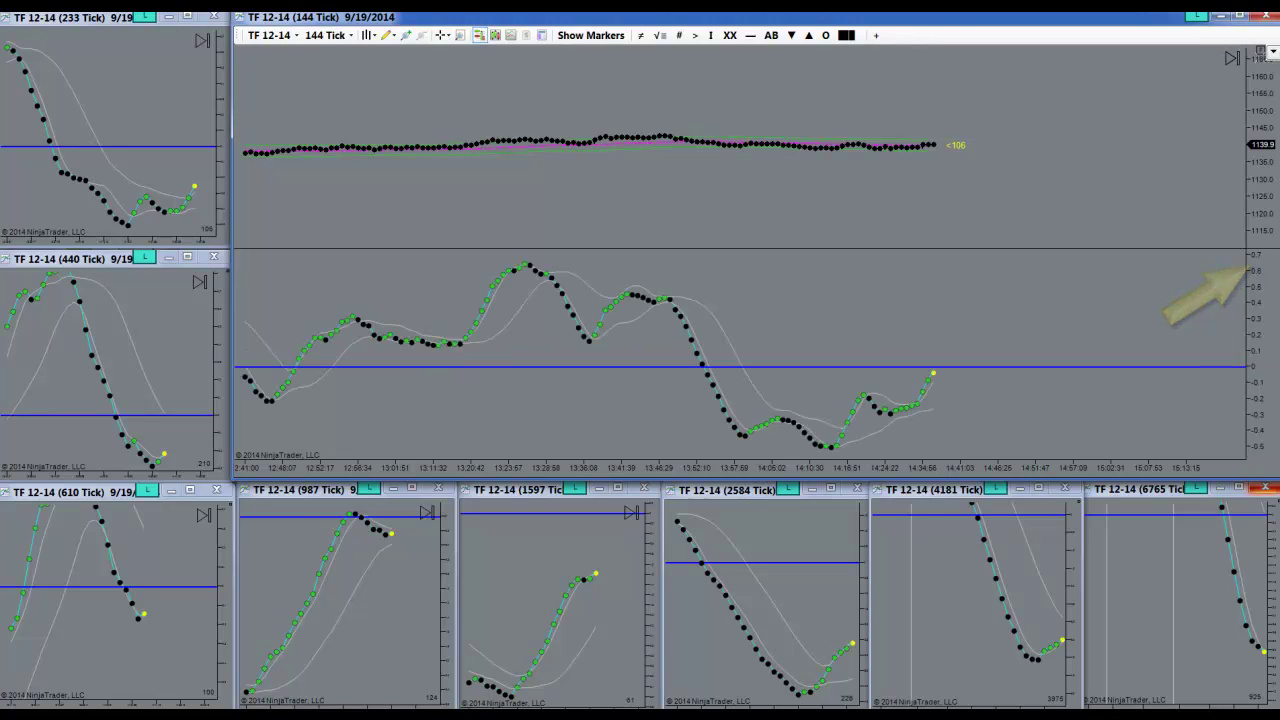
pyautogui.click(1272, 52)
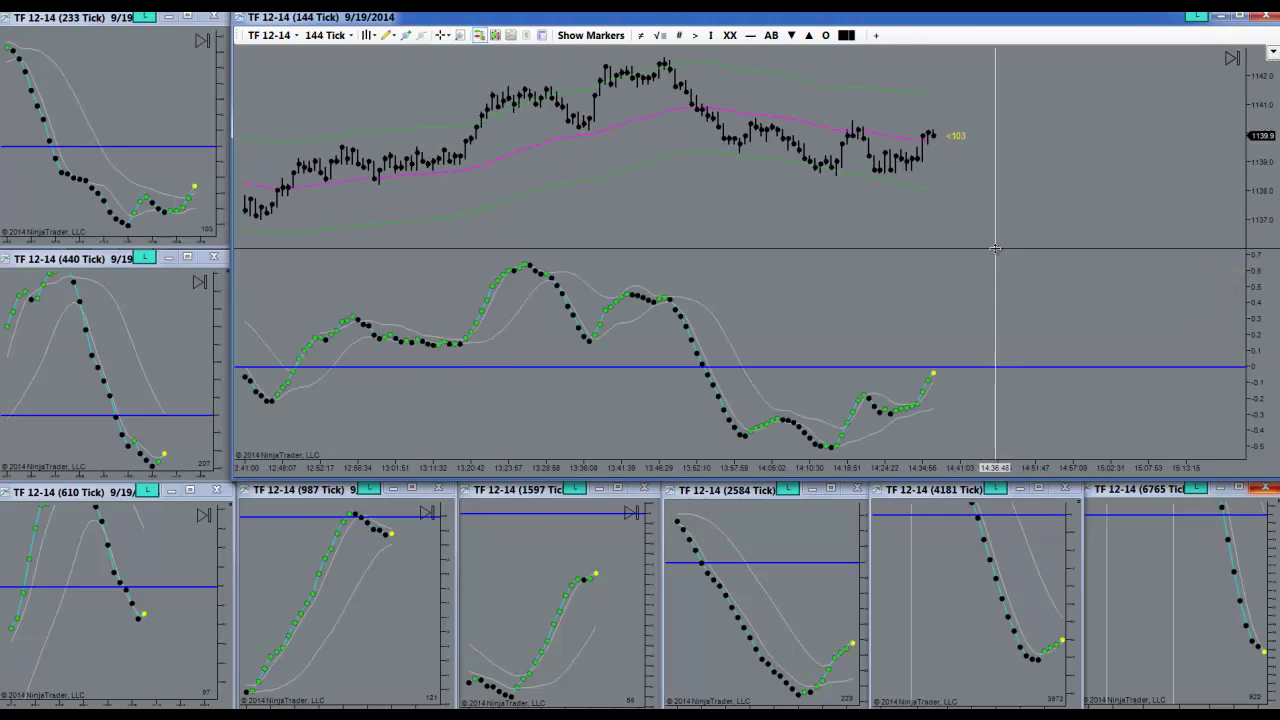
pyautogui.moveTo(995, 248); pyautogui.dragTo(996, 289)
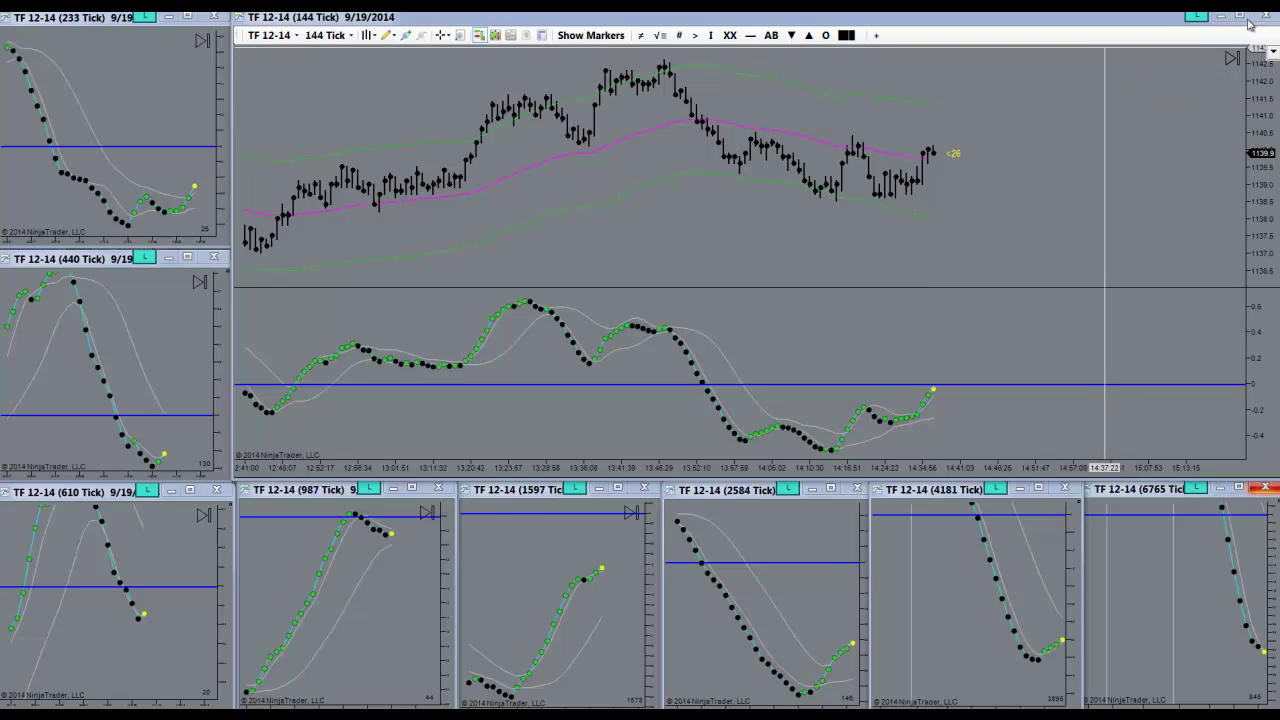
# Move the 144 Tick chart out of its place in the layout, close it, and bring the 1597 Tick chart to the front.
pyautogui.moveTo(1087, 23); pyautogui.dragTo(962, 90)
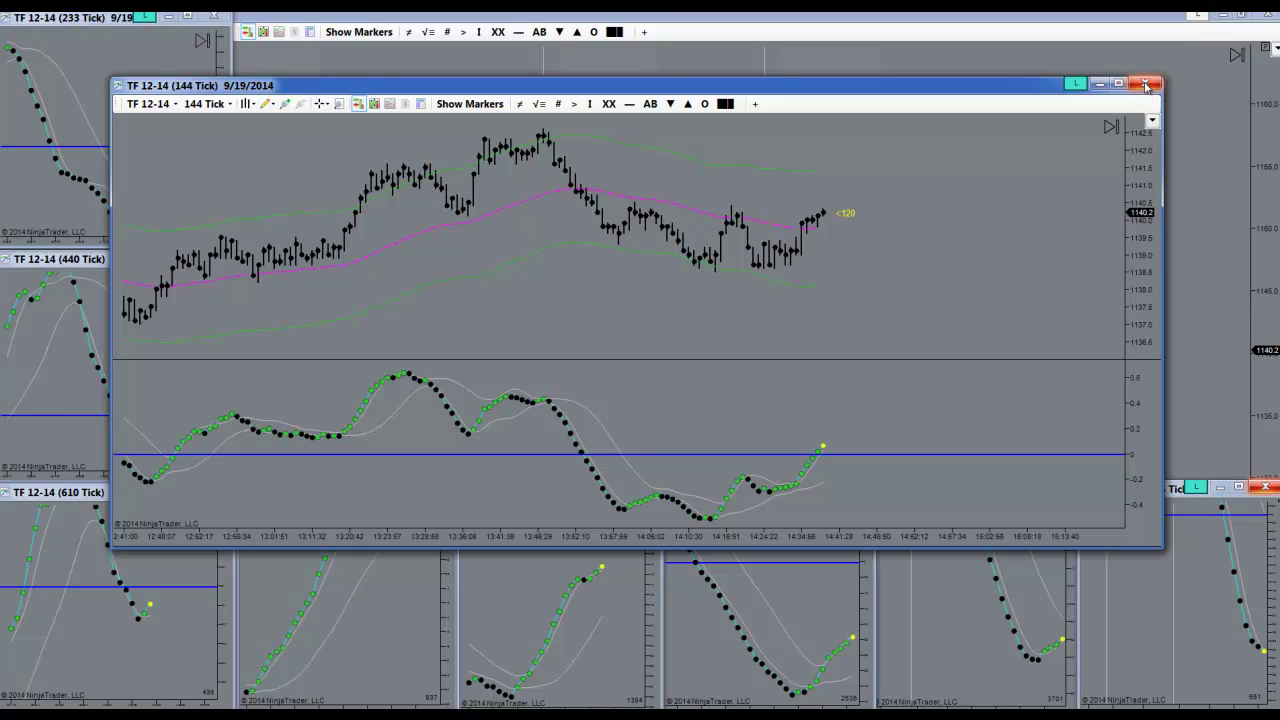
pyautogui.click(1147, 85)
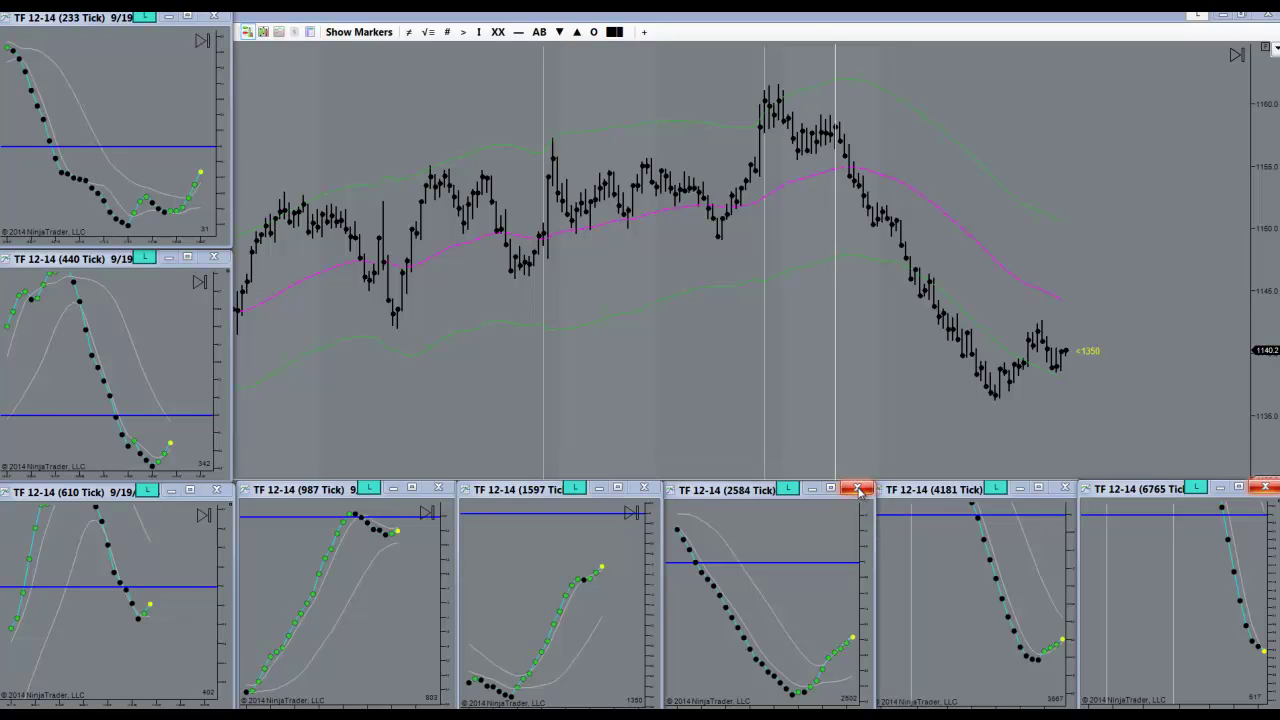
pyautogui.click(770, 95)
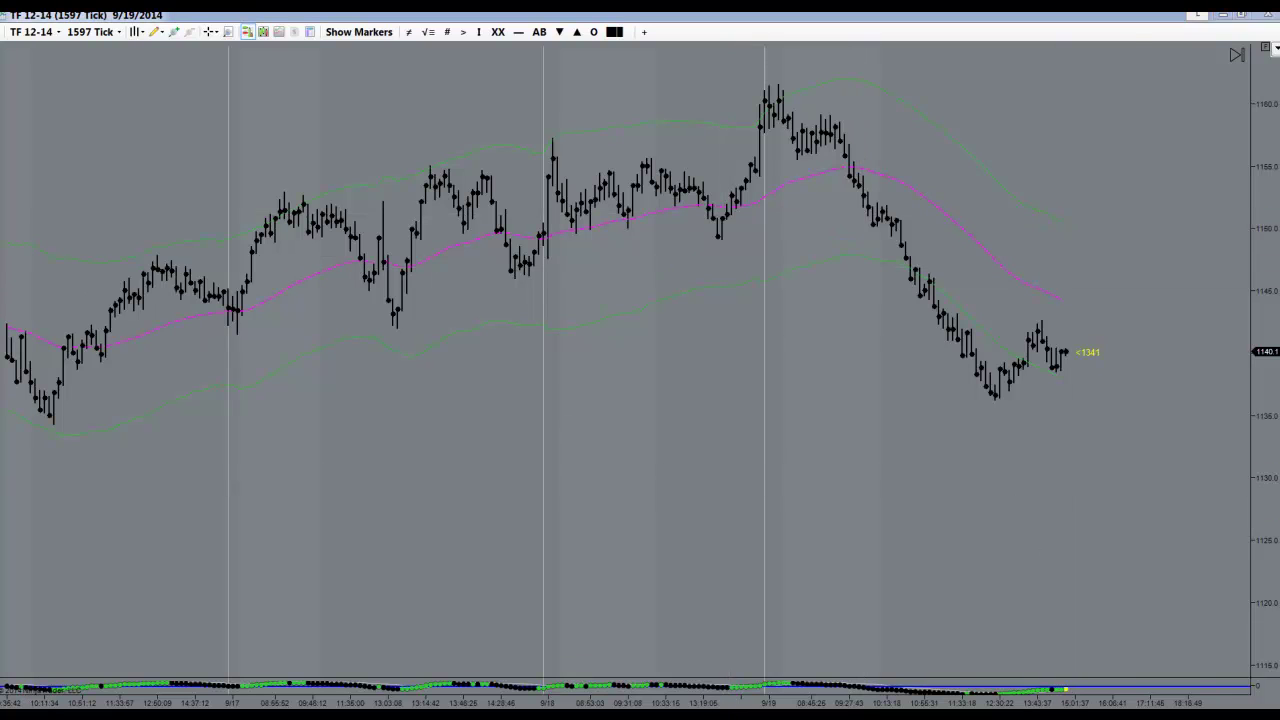
# Start a new chart from the Control Center and add the TF 12-14 instrument as its data series.
pyautogui.hotkey('alt', 'Tab')
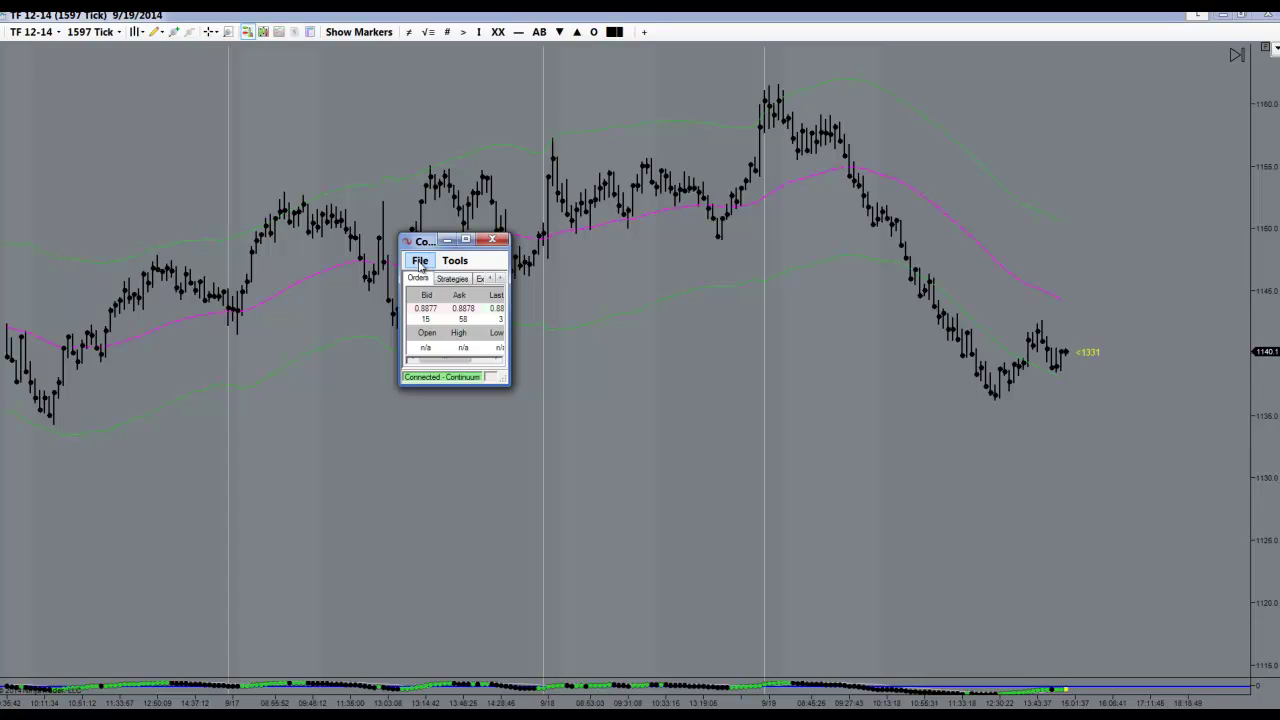
pyautogui.click(421, 262)
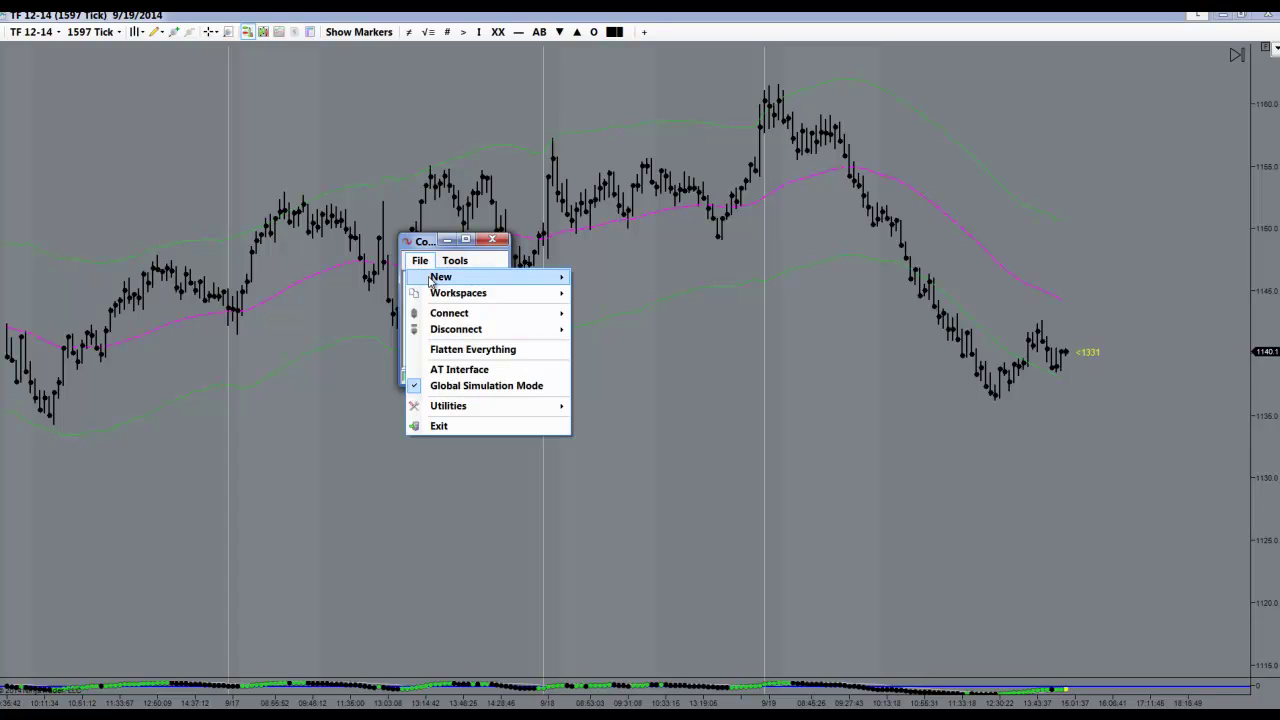
pyautogui.moveTo(434, 281)
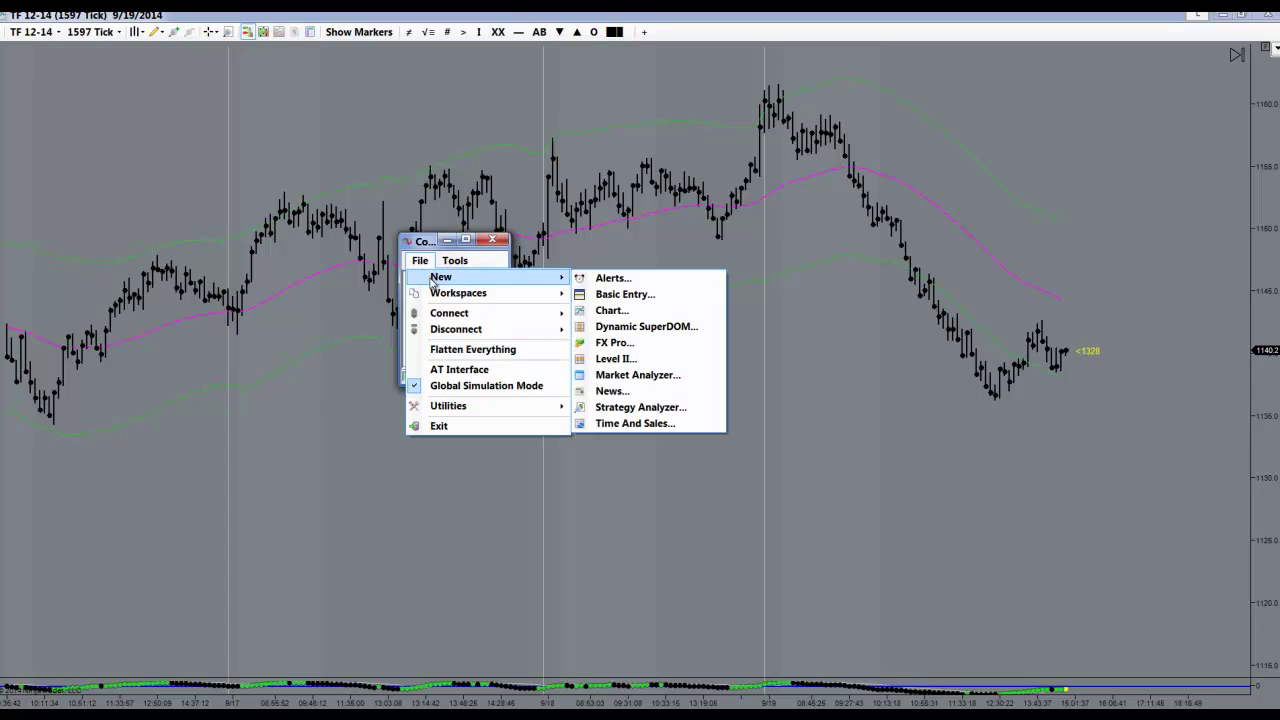
pyautogui.click(617, 312)
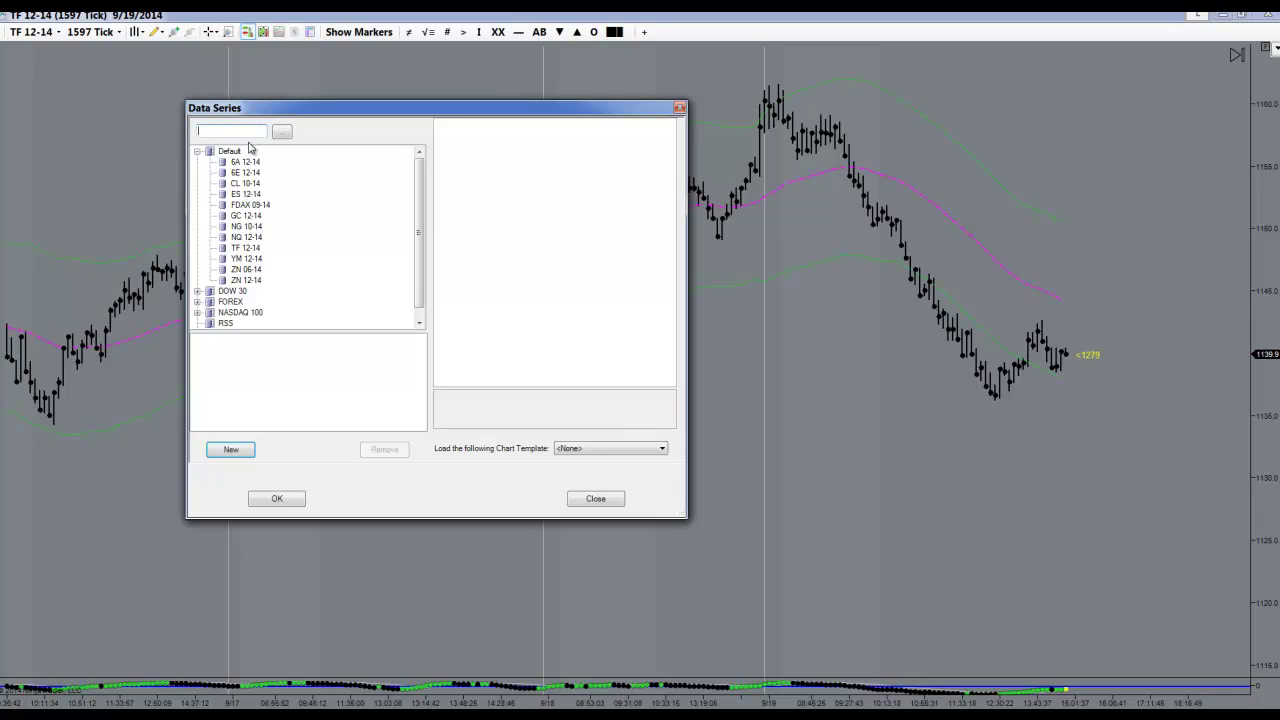
pyautogui.doubleClick(246, 248)
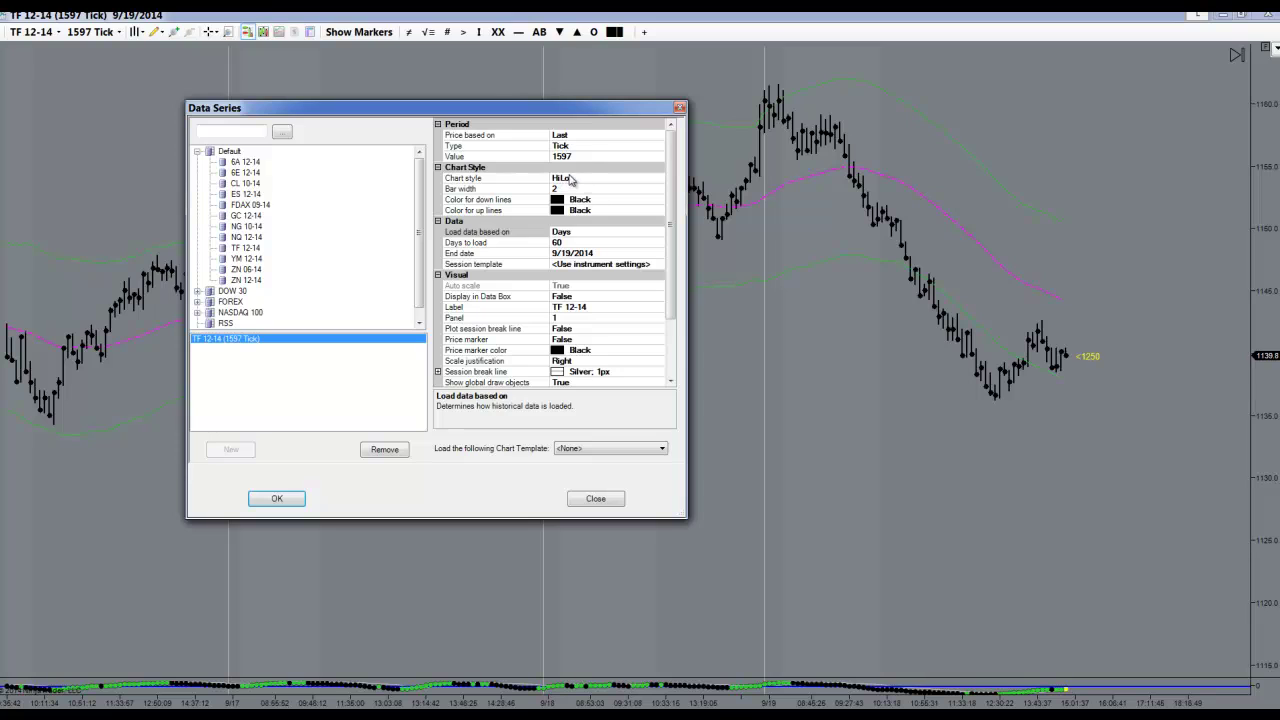
# Remove the TF 12-14 data series from the new chart and add the same instrument again.
pyautogui.click(386, 449)
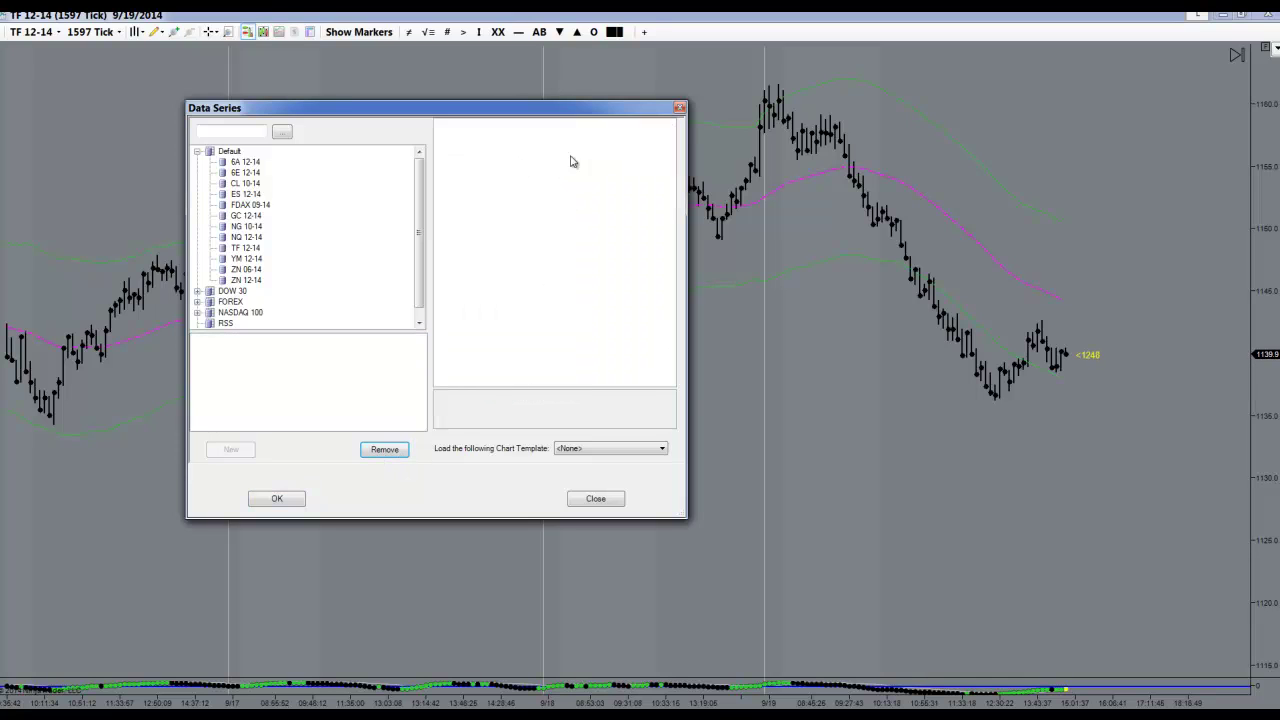
pyautogui.click(246, 249)
pyautogui.doubleClick(246, 249)
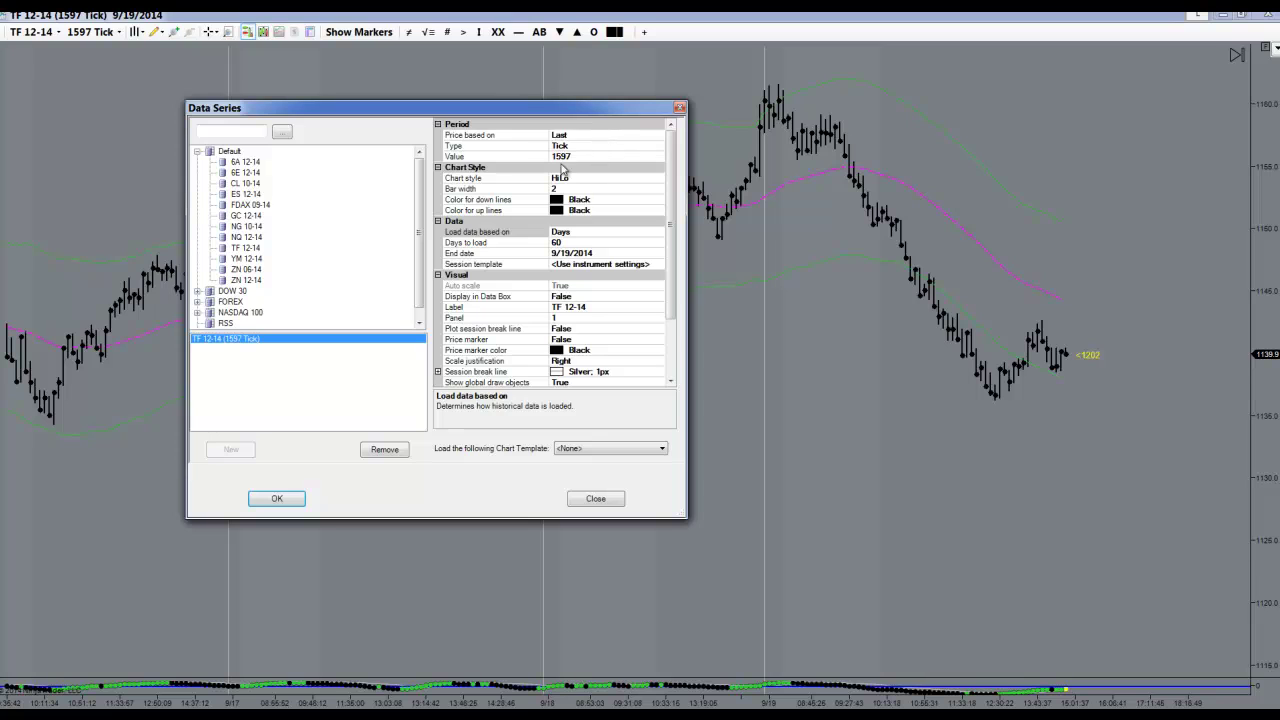
# Keep the series type at Tick, set its value to 144, choose the 1 Default chart template, and create the chart.
pyautogui.click(567, 146)
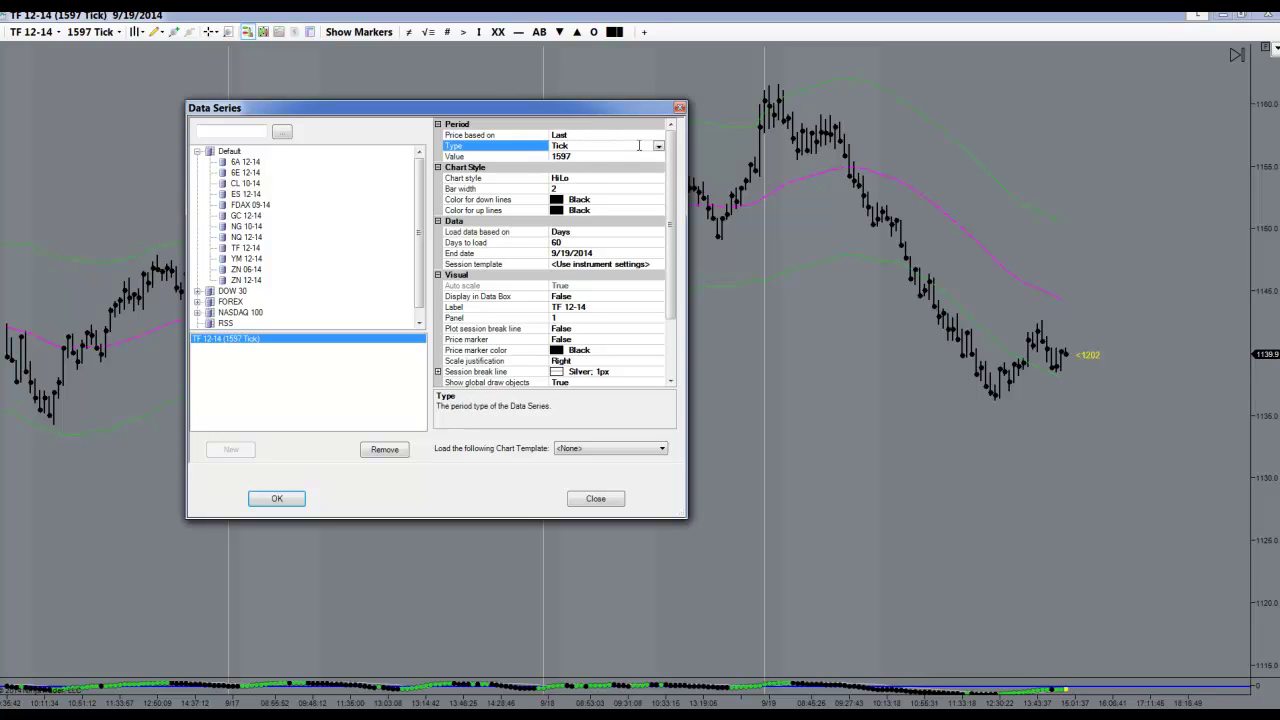
pyautogui.click(659, 147)
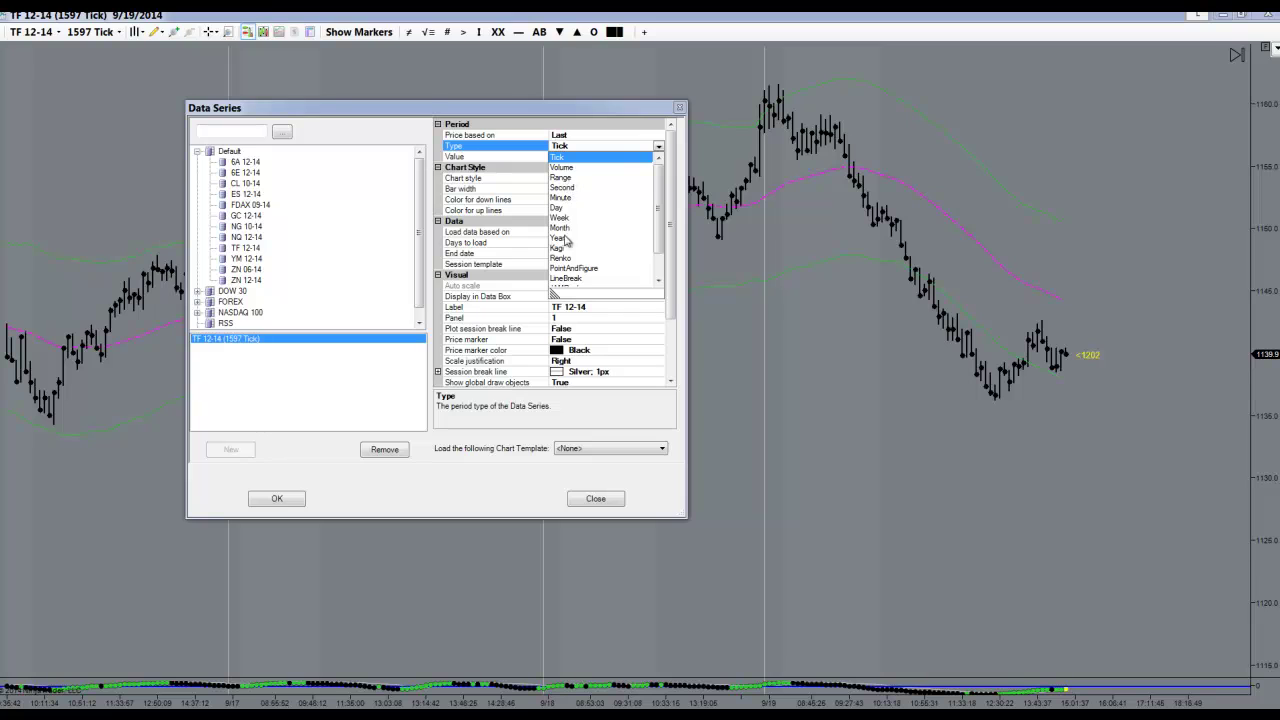
pyautogui.click(465, 150)
pyautogui.click(578, 157)
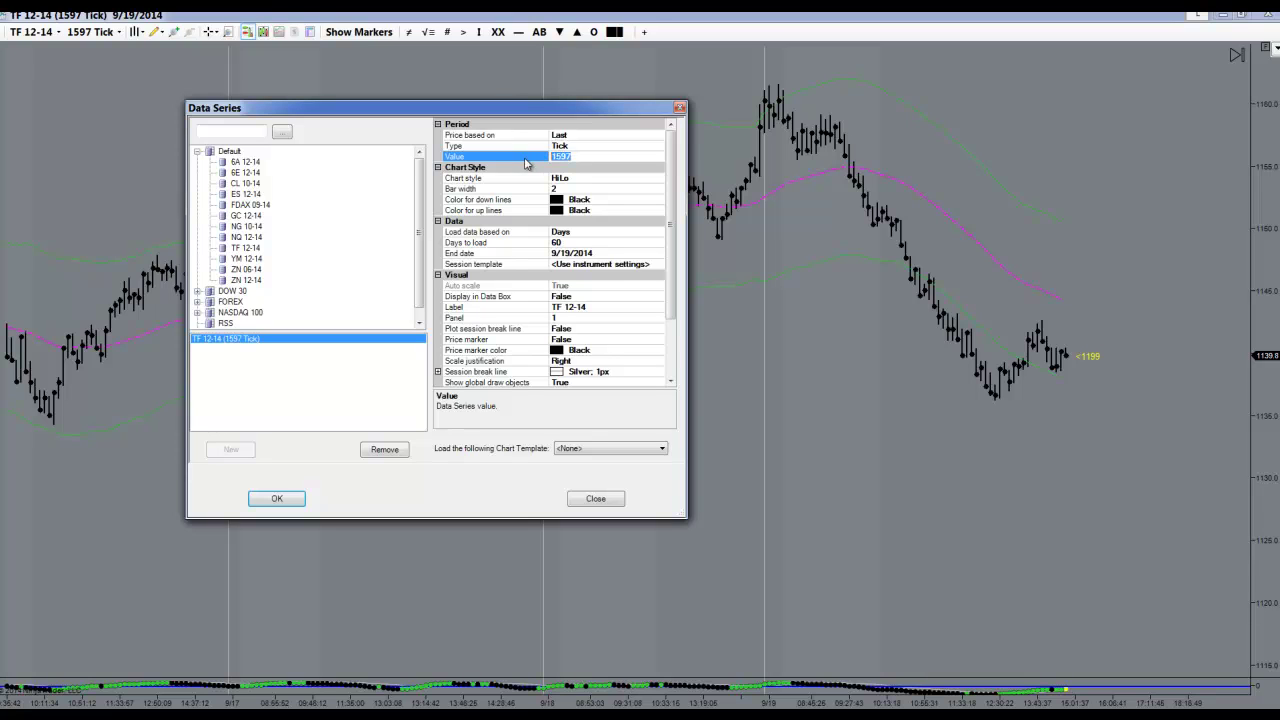
pyautogui.write('14')
pyautogui.click(597, 453)
pyautogui.scroll(-1, 594, 453)
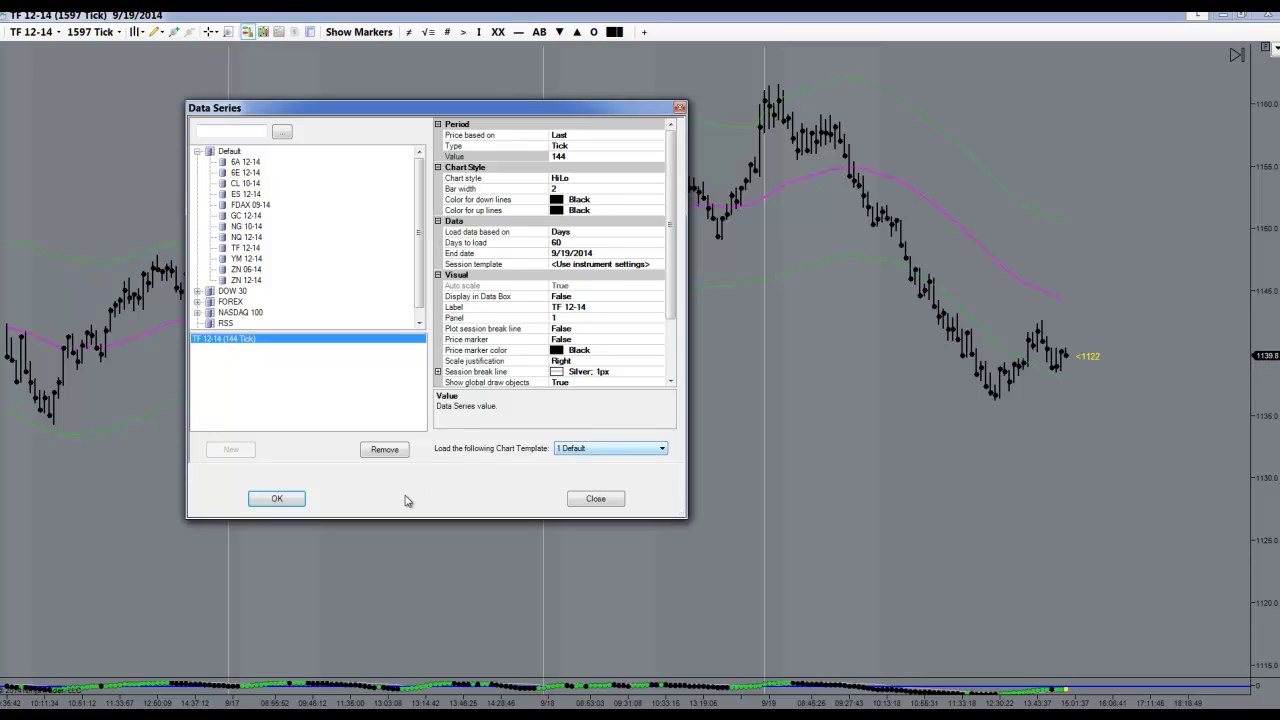
pyautogui.click(294, 502)
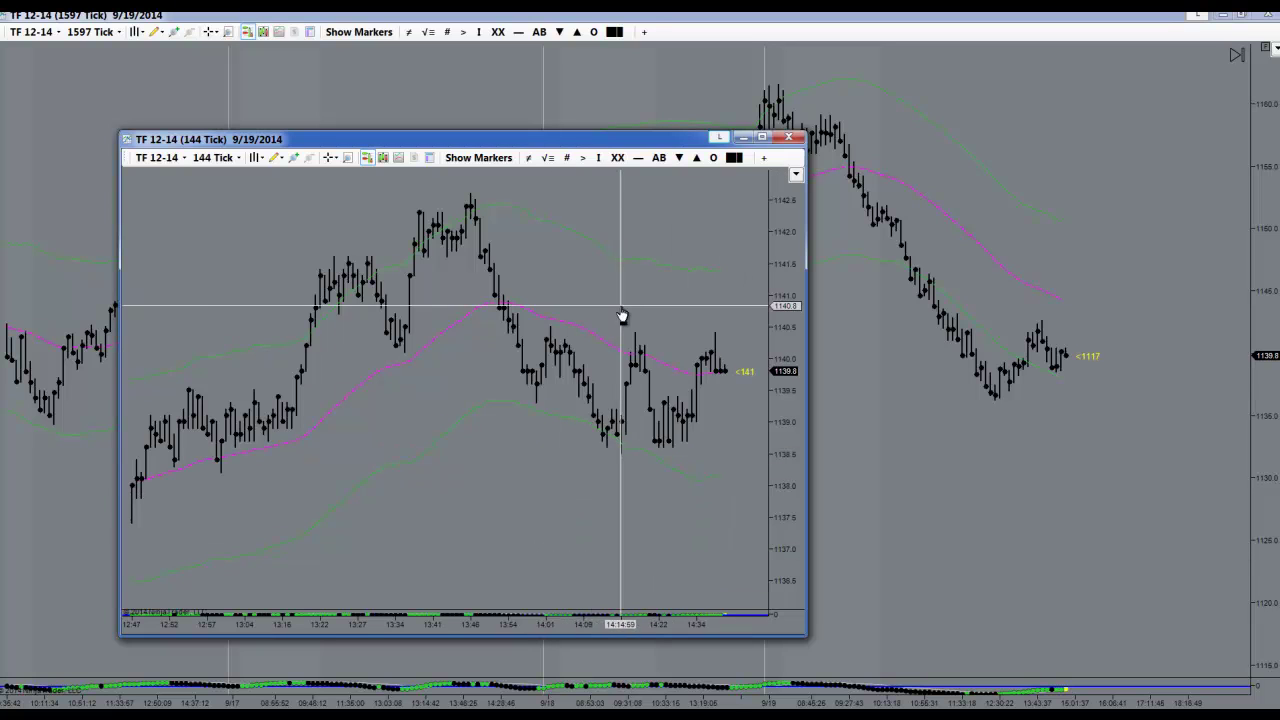
# Save the new 144 Tick chart's setup as a chart template under the name 1 Default.
pyautogui.moveTo(623, 317); pyautogui.dragTo(443, 337)
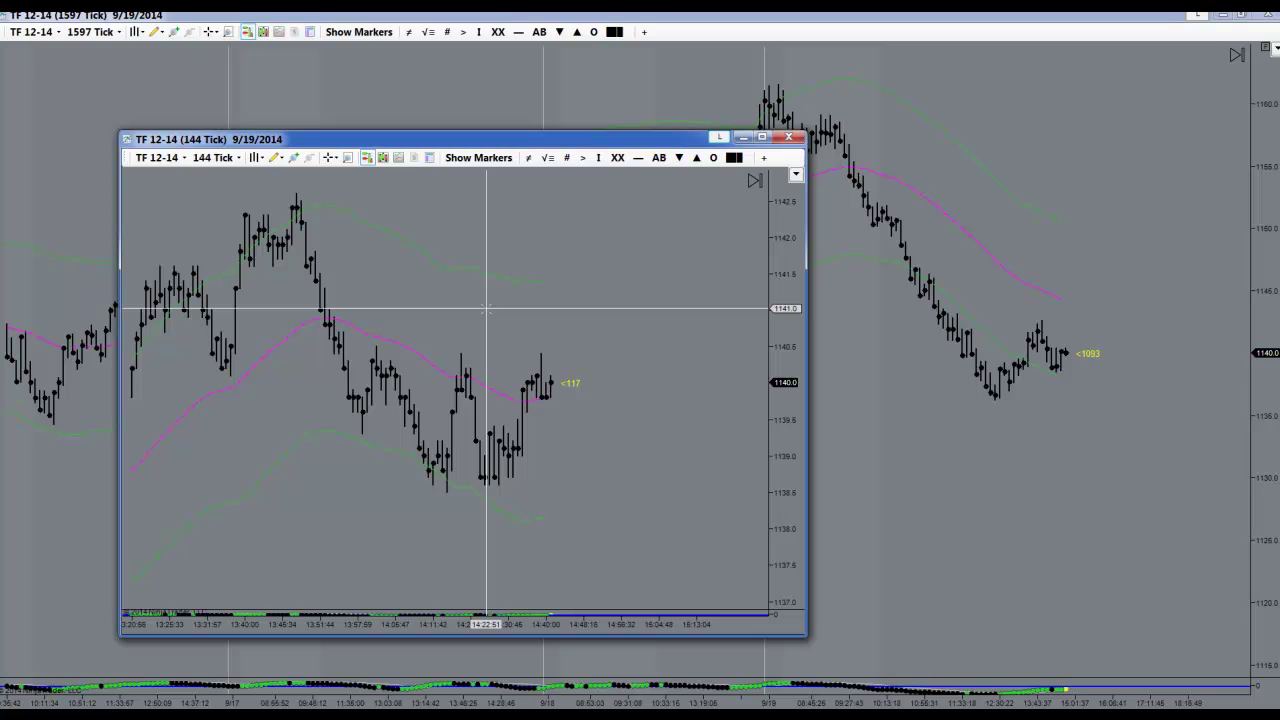
pyautogui.rightClick(486, 309)
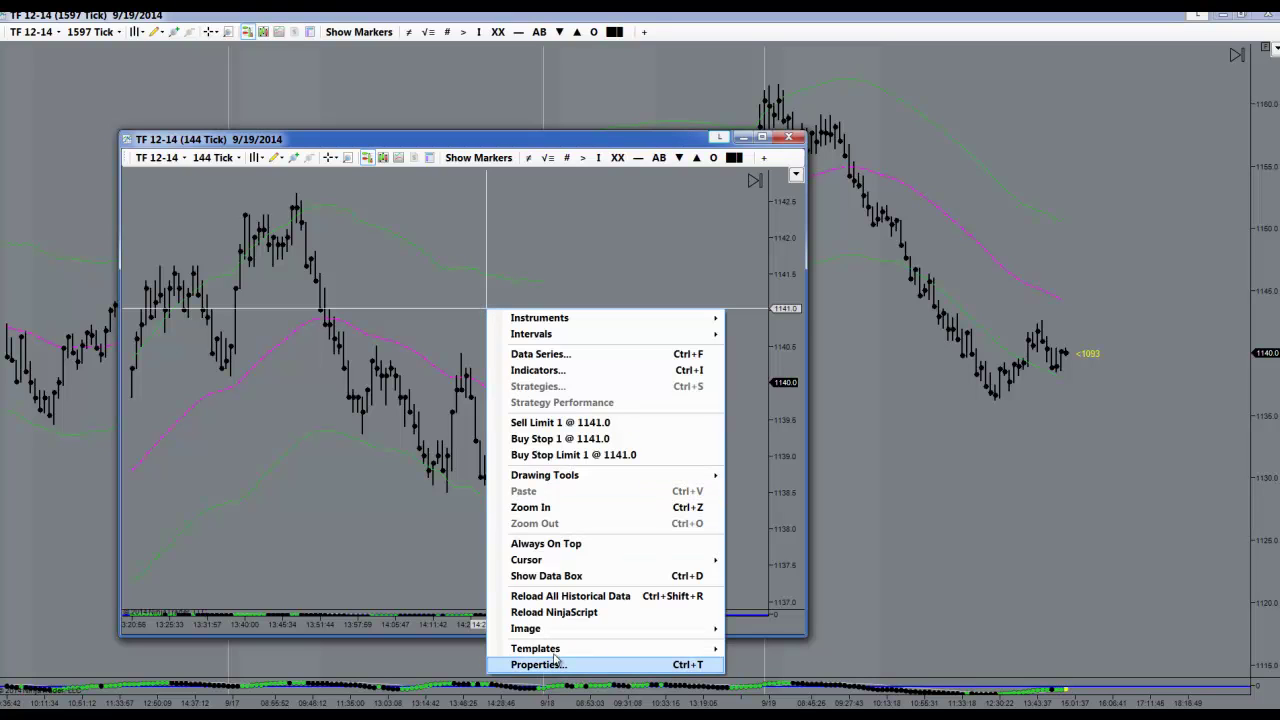
pyautogui.moveTo(557, 653)
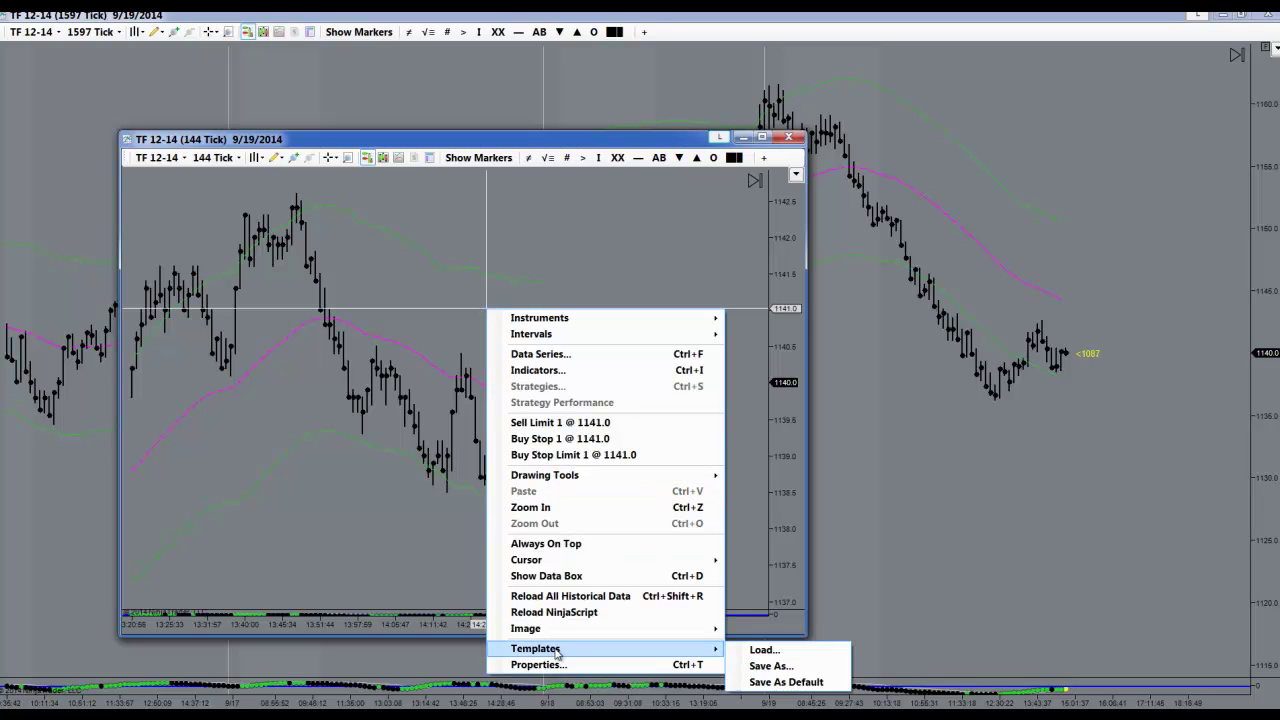
pyautogui.click(773, 666)
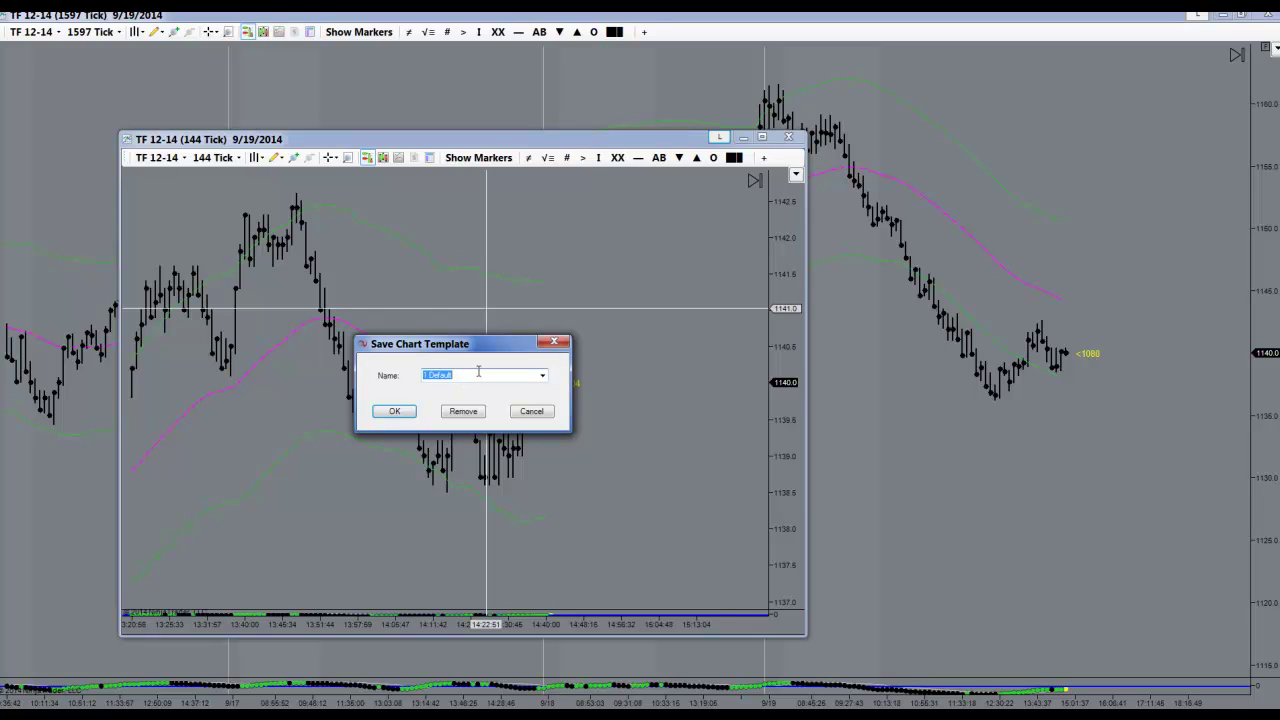
pyautogui.click(395, 411)
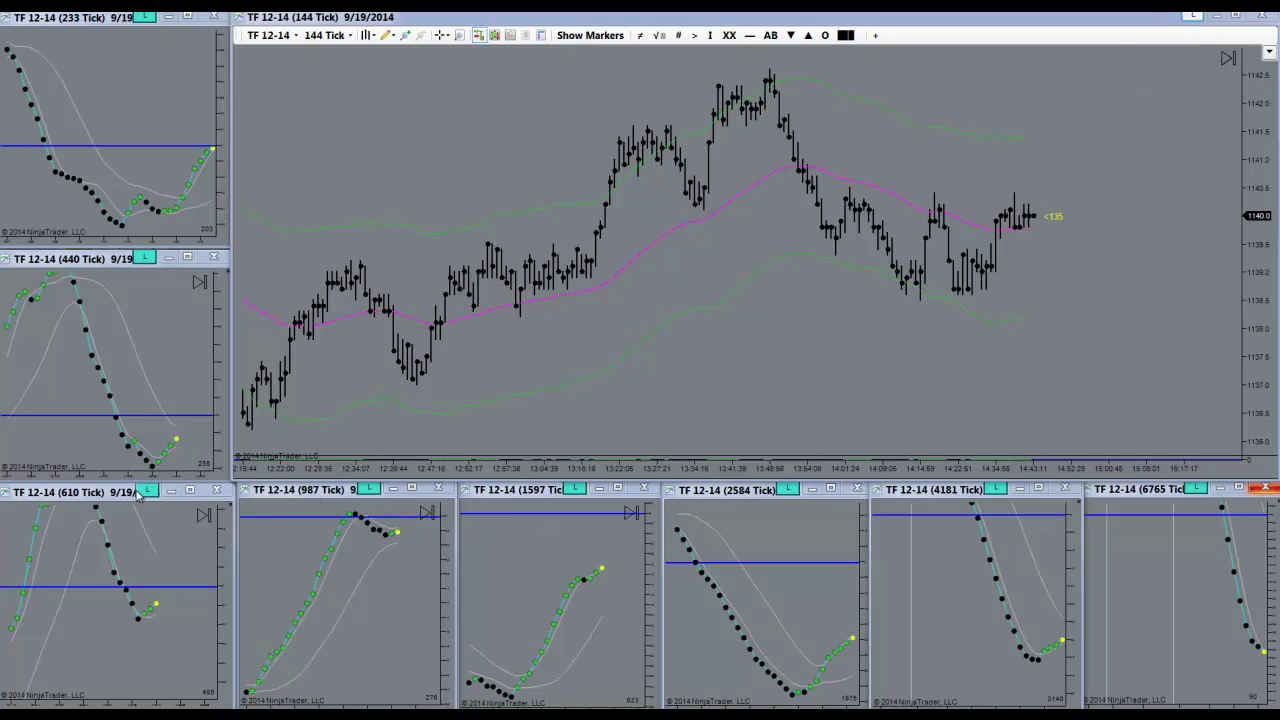
# Link the large 144 Tick chart to the turquoise group shared by the other charts, and view its list of instruments.
pyautogui.click(1193, 15)
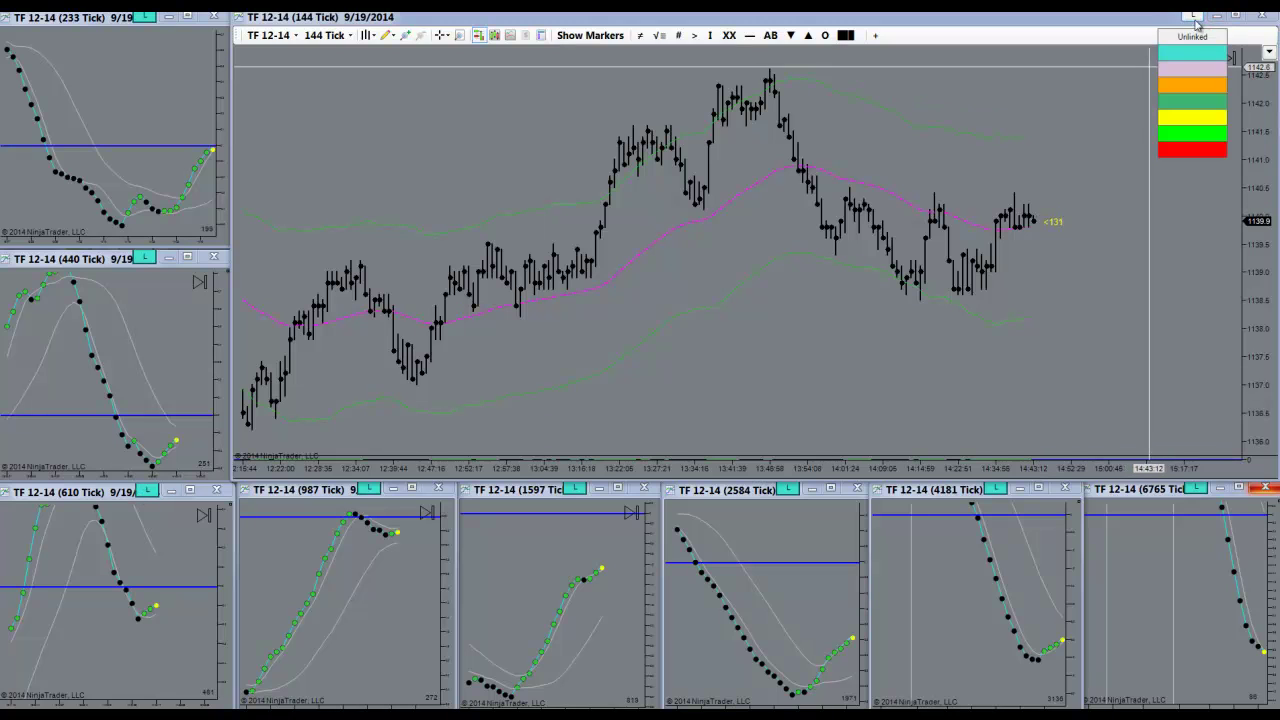
pyautogui.click(1196, 53)
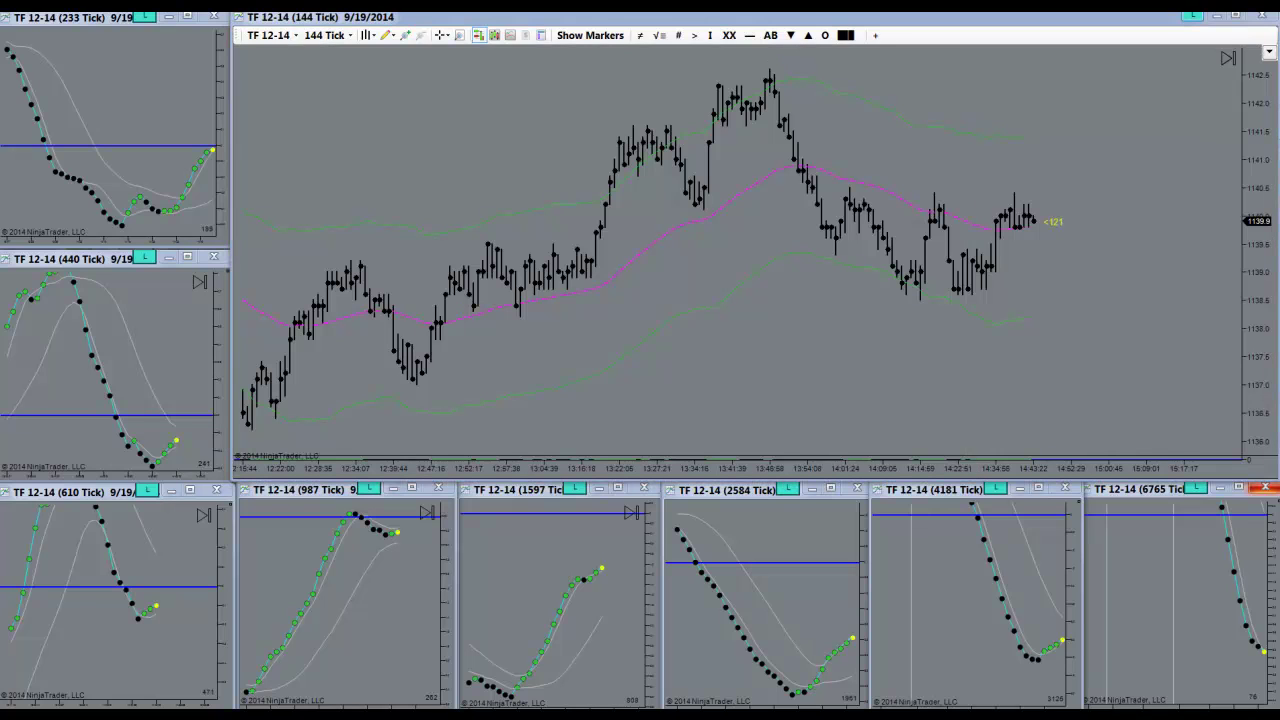
pyautogui.click(258, 37)
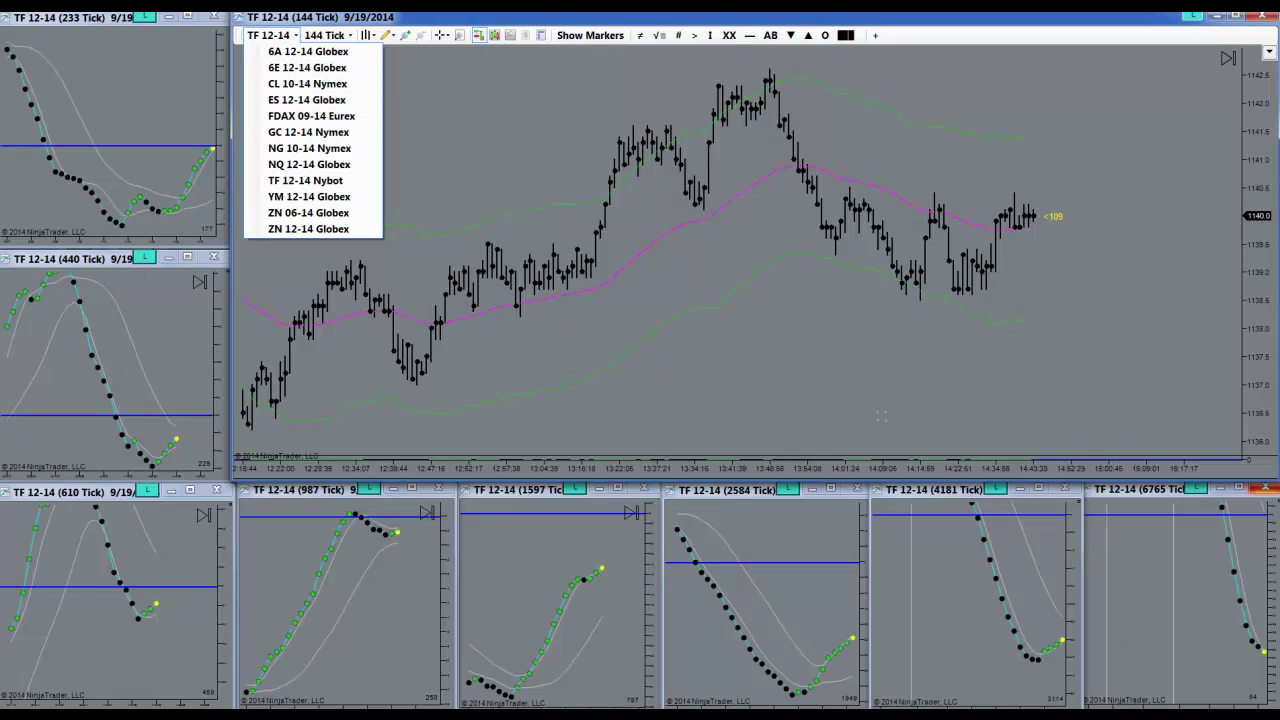
pyautogui.click(1035, 350)
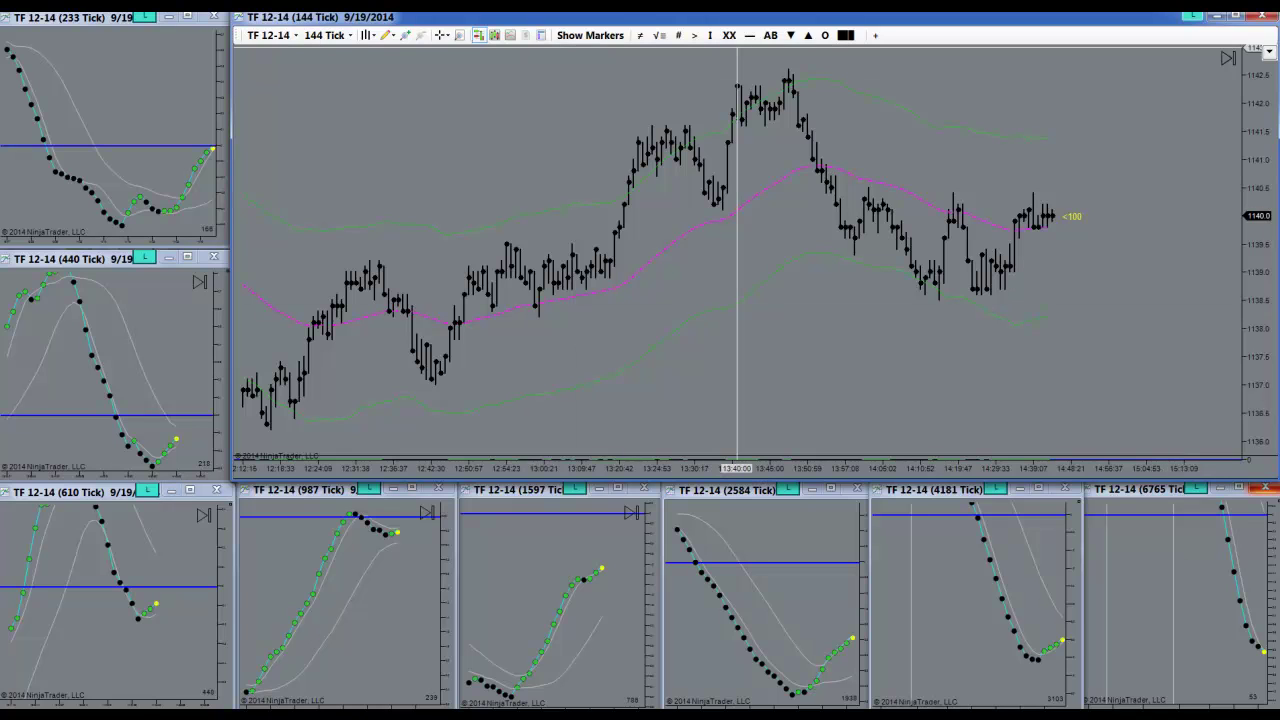
pyautogui.click(170, 510)
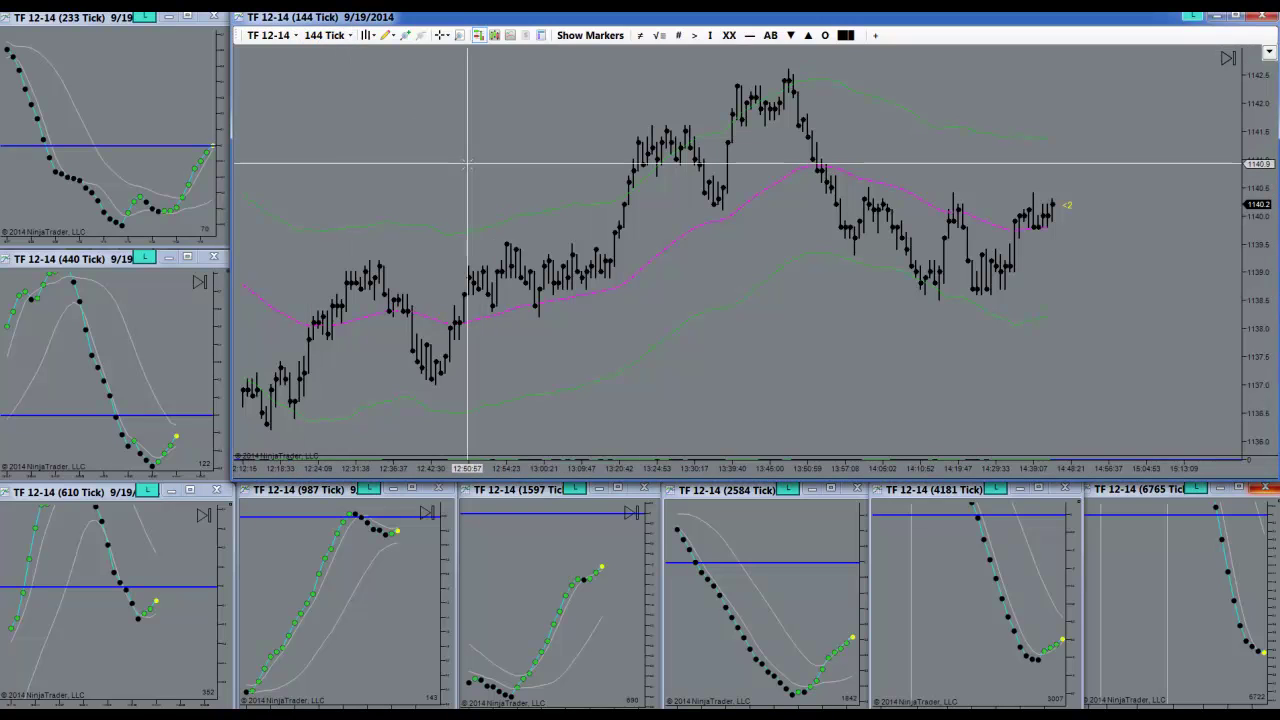
# Change the large chart's interval to 700 Tick by entering 700T directly on the chart.
pyautogui.write('700')
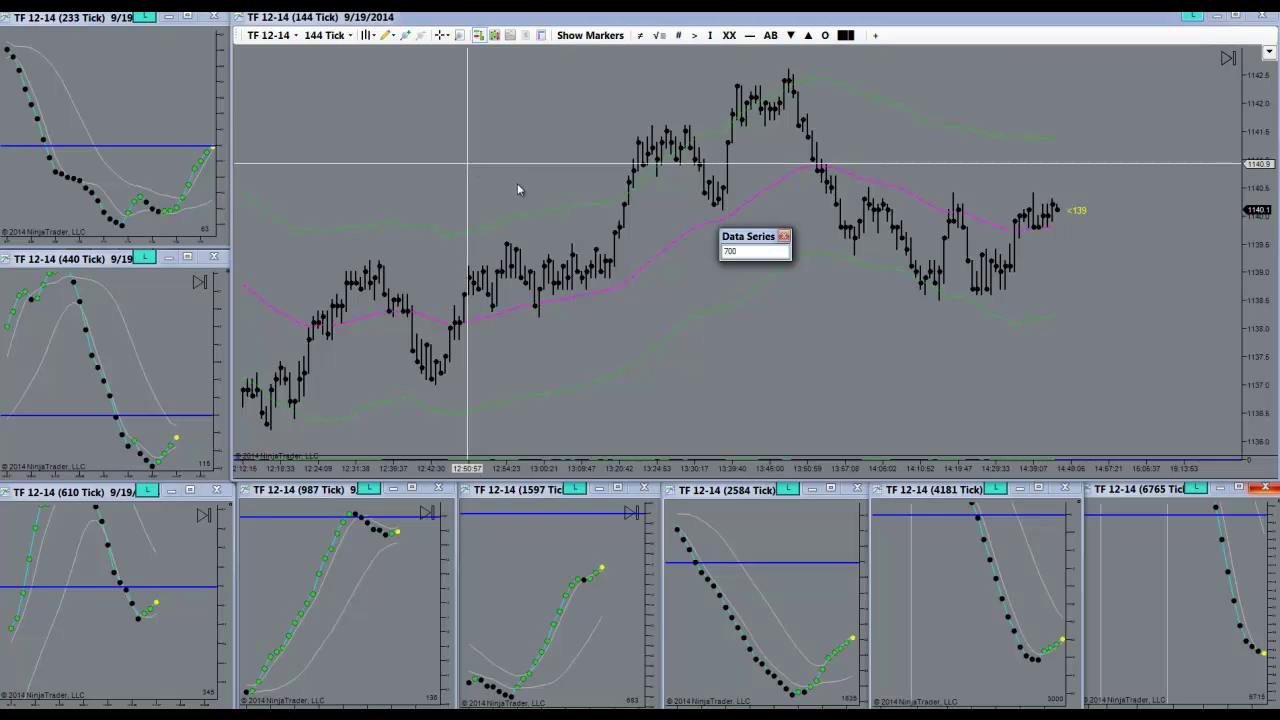
pyautogui.write('T')
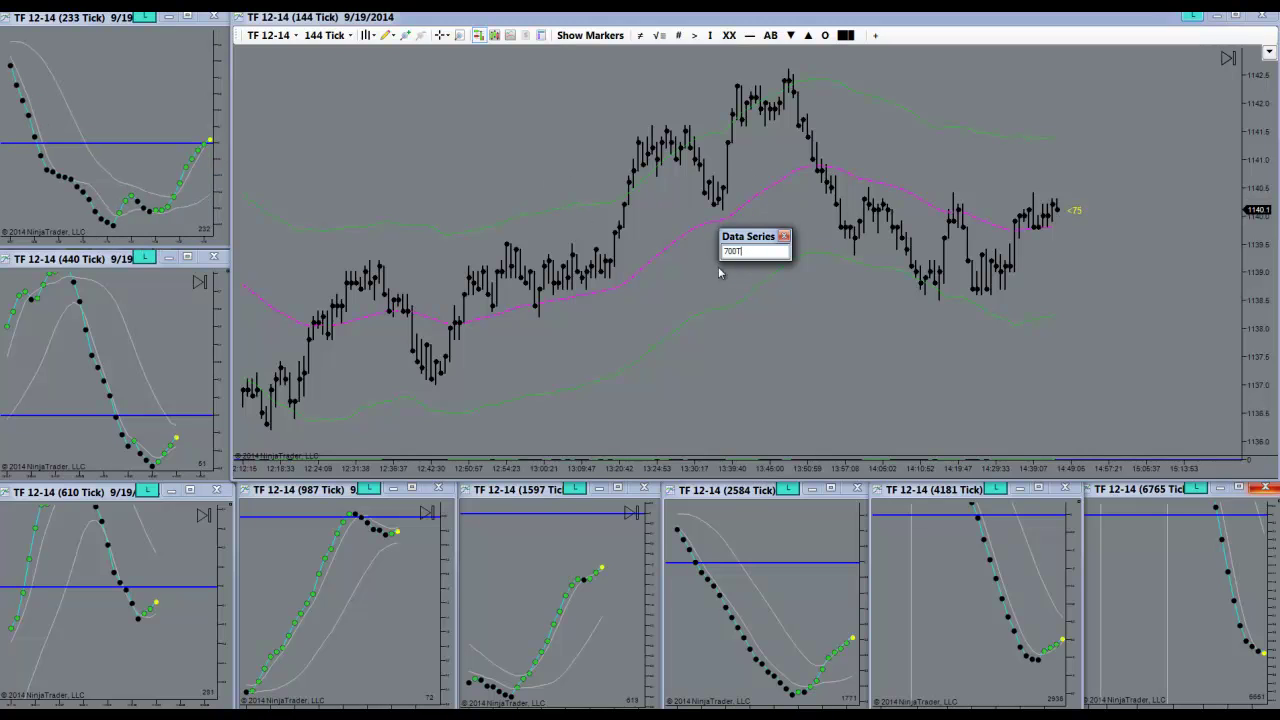
pyautogui.press('Return')
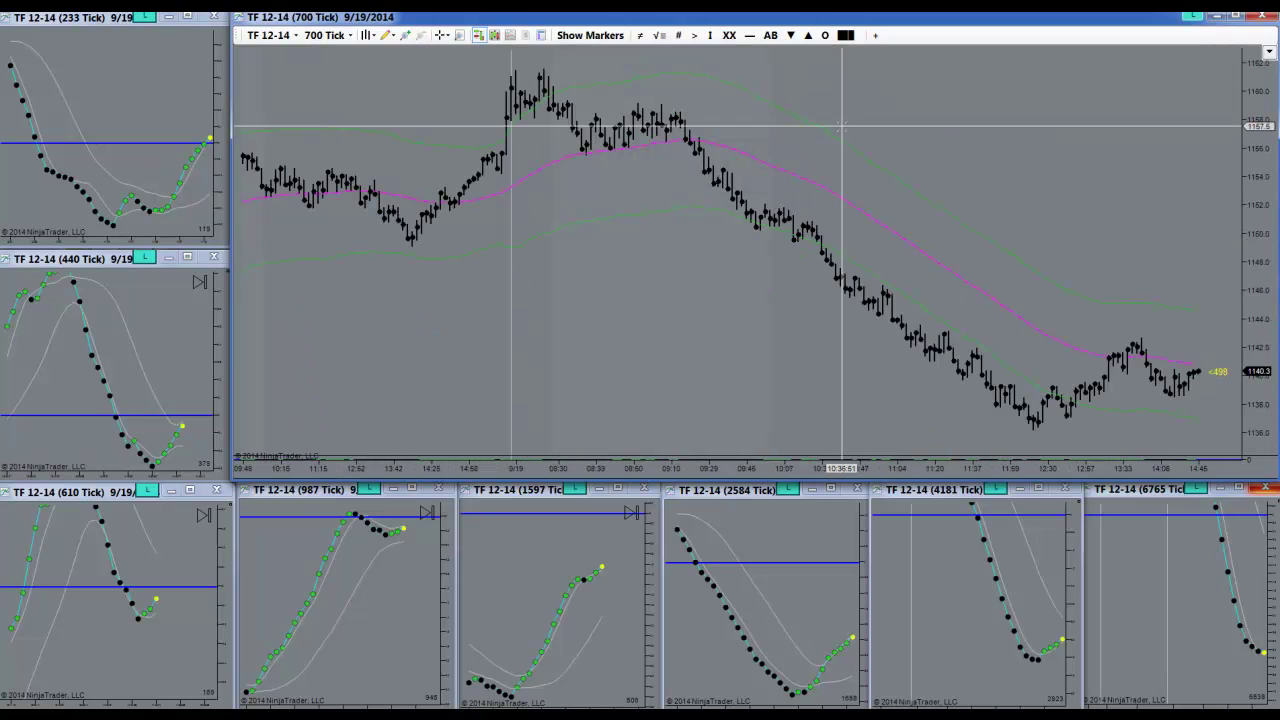
pyautogui.scroll(-5, 754, 183)
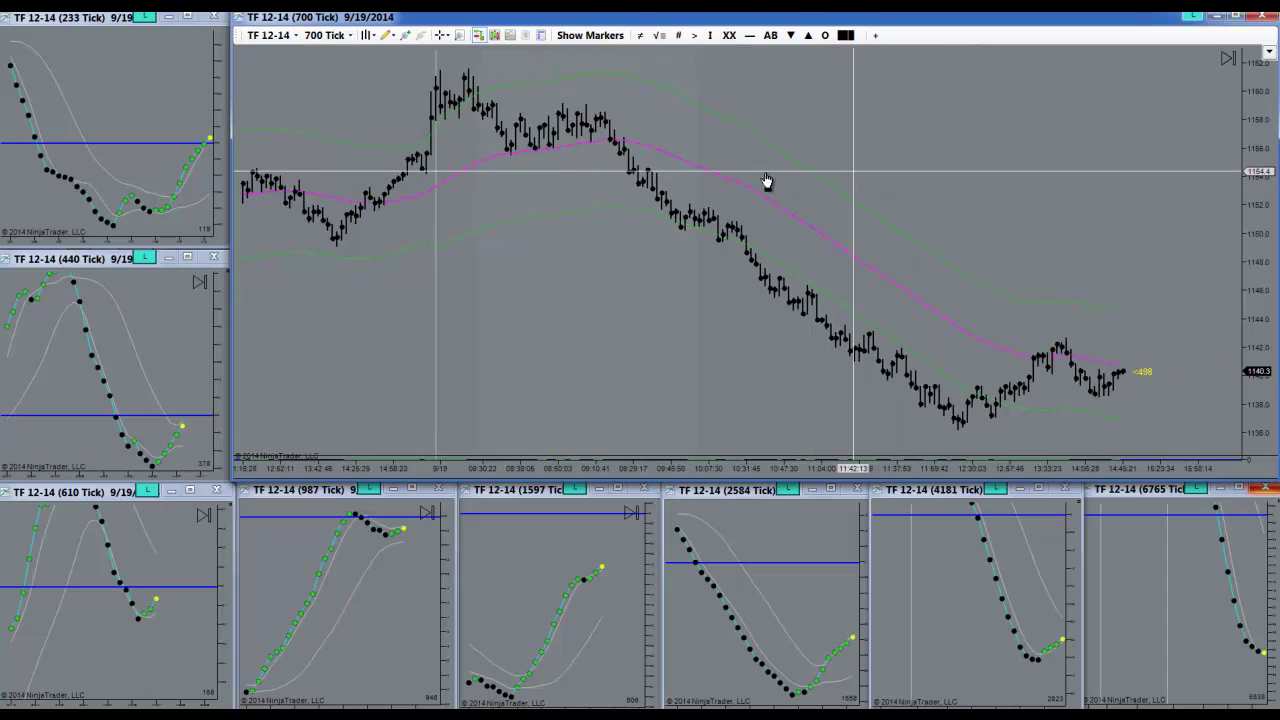
# Examine the tick value in the large chart's Data Series settings and close them without changes.
pyautogui.rightClick(752, 162)
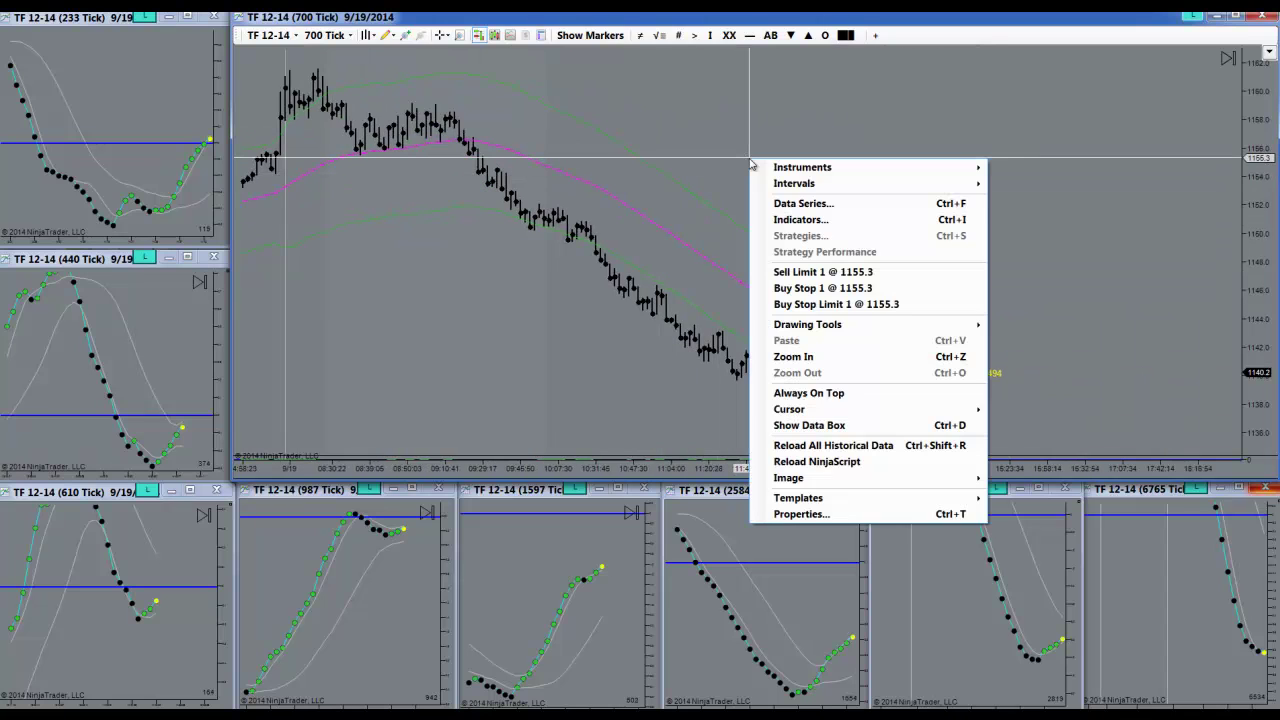
pyautogui.click(796, 205)
pyautogui.click(876, 92)
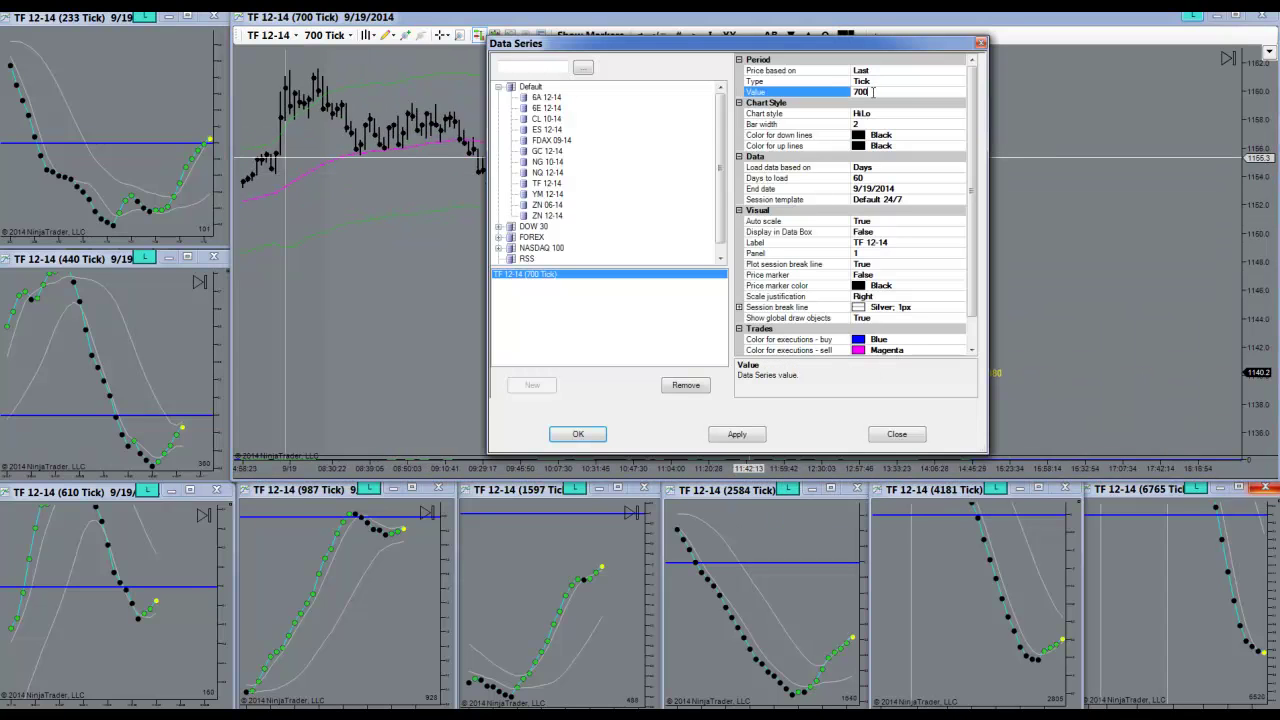
pyautogui.click(906, 436)
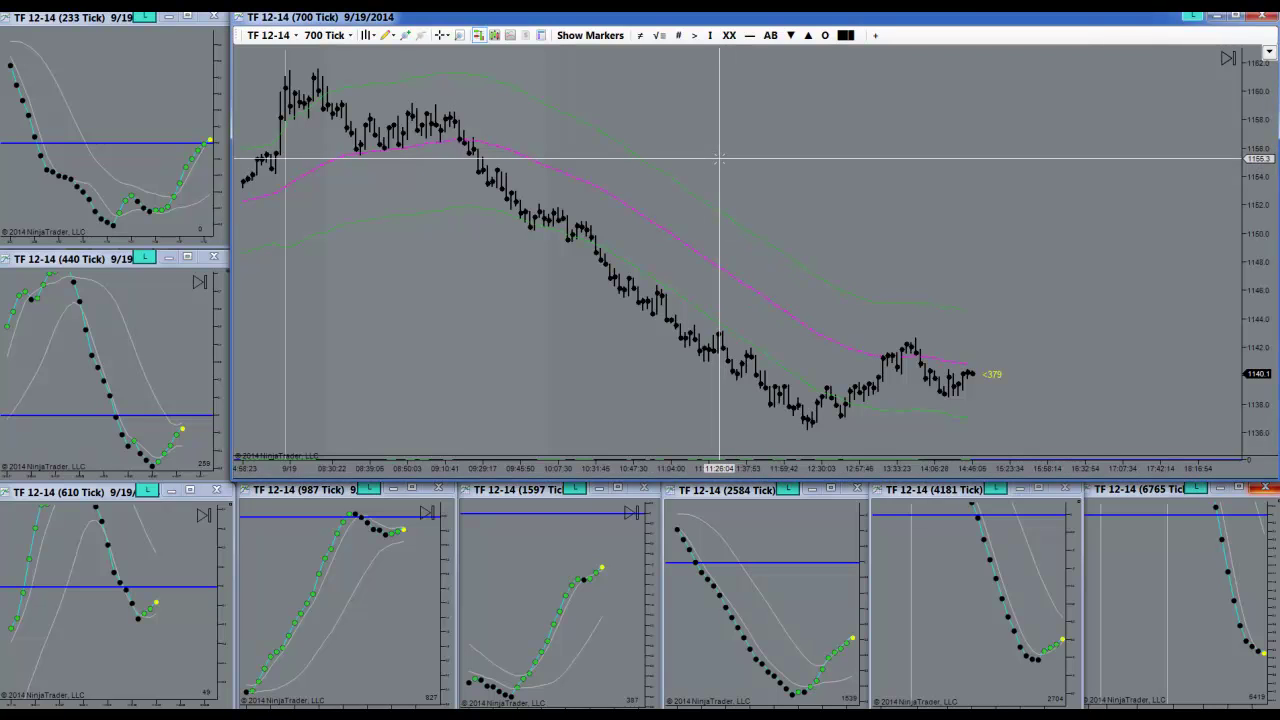
# Change the small 233 Tick chart's interval to 144 Tick by entering 144T directly on the chart.
pyautogui.click(140, 110)
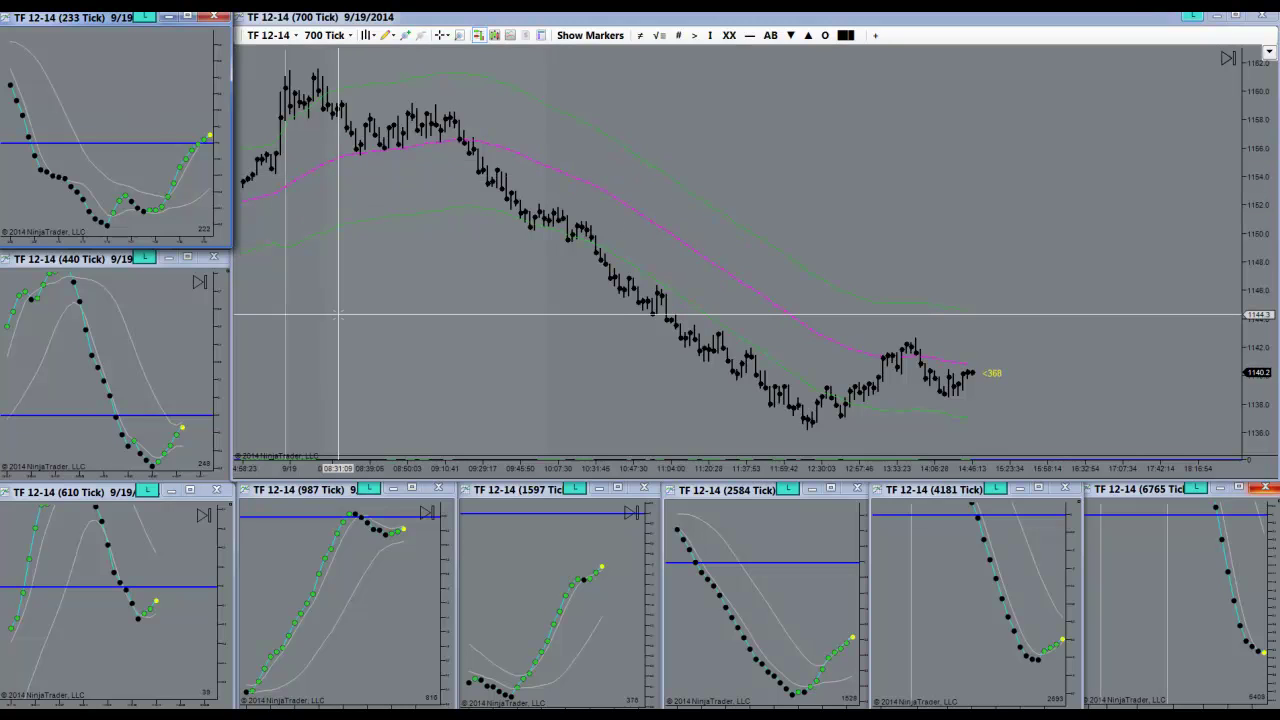
pyautogui.write('144T')
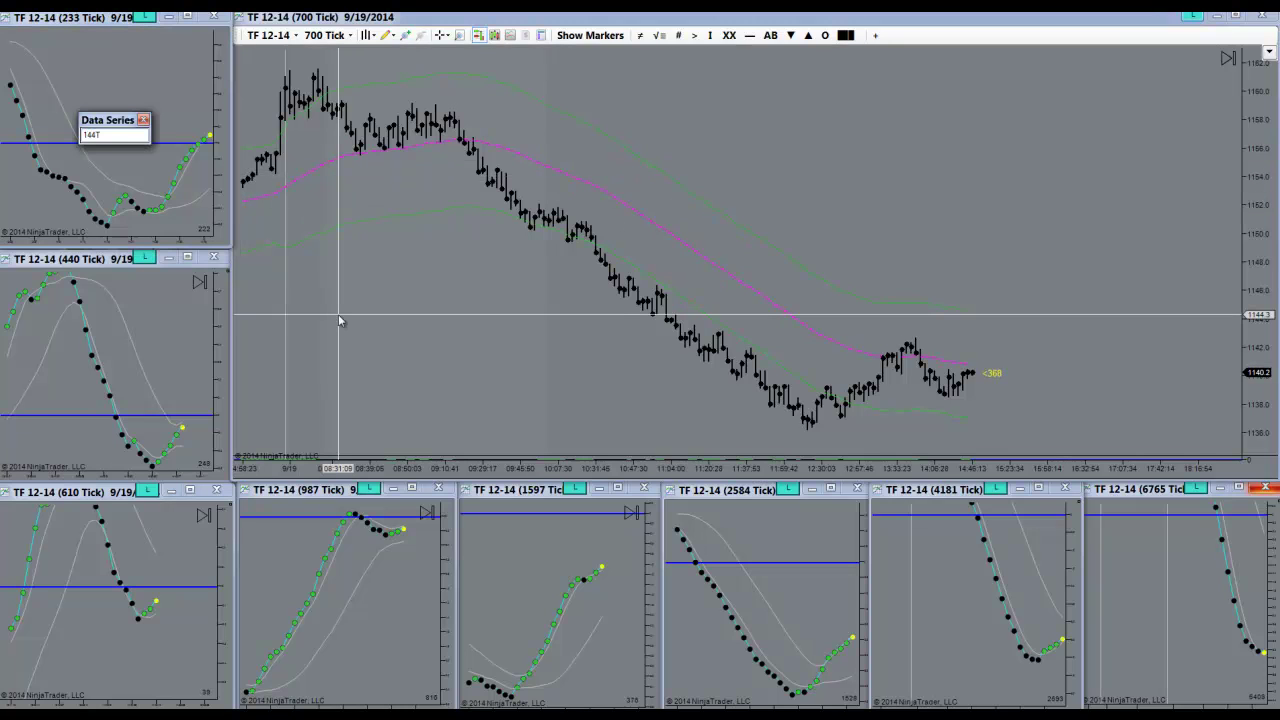
pyautogui.press('Return')
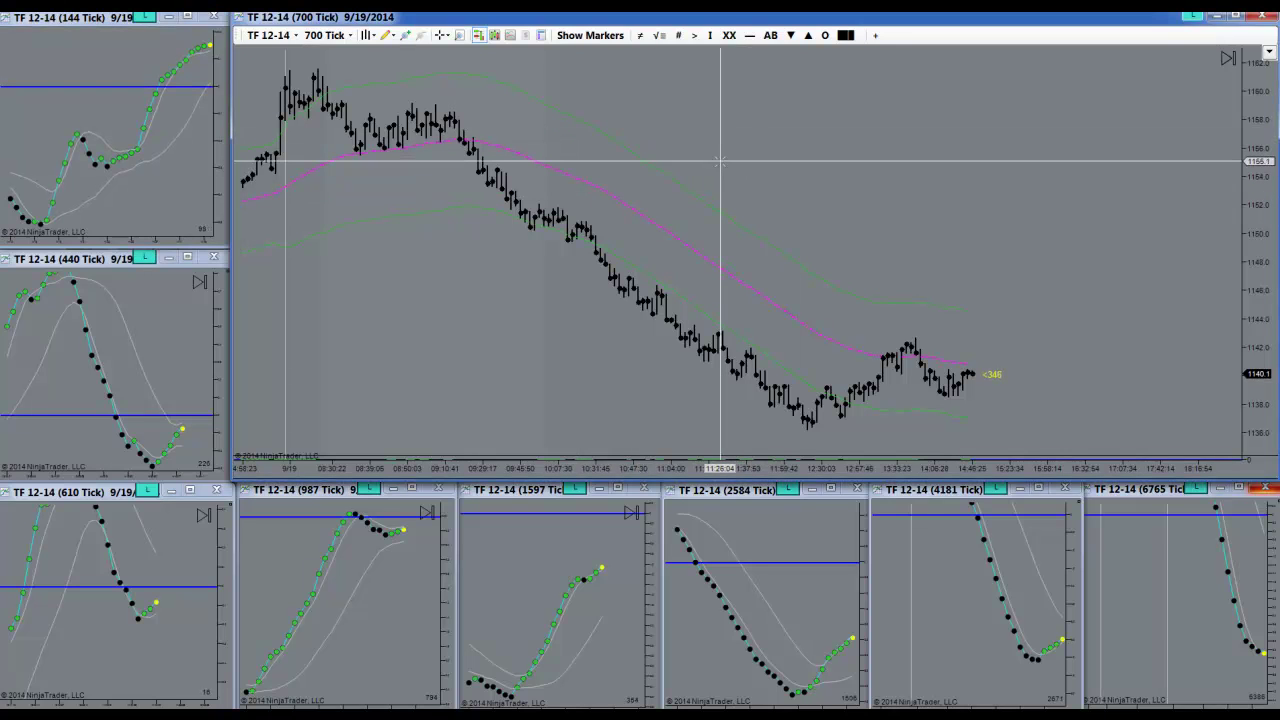
# Set the large 700 Tick chart's interval to 144 Tick and leave blank space after its latest bars.
pyautogui.write('144T')
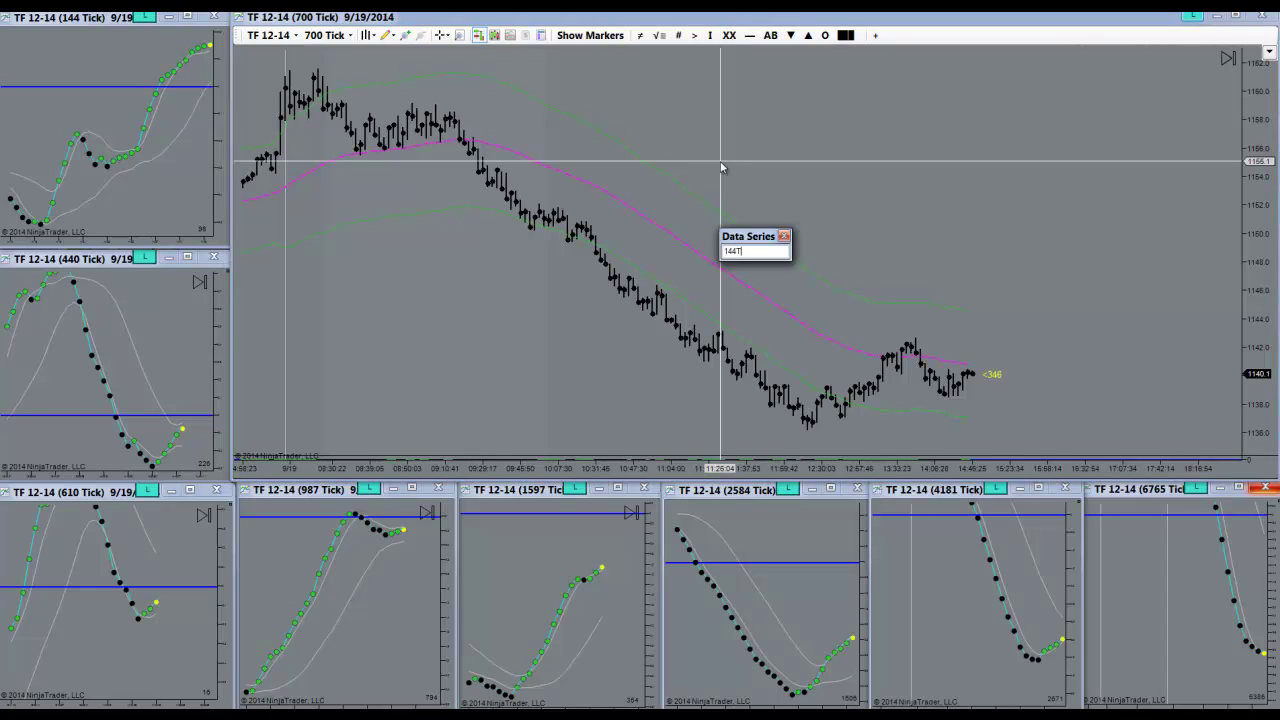
pyautogui.press('Return')
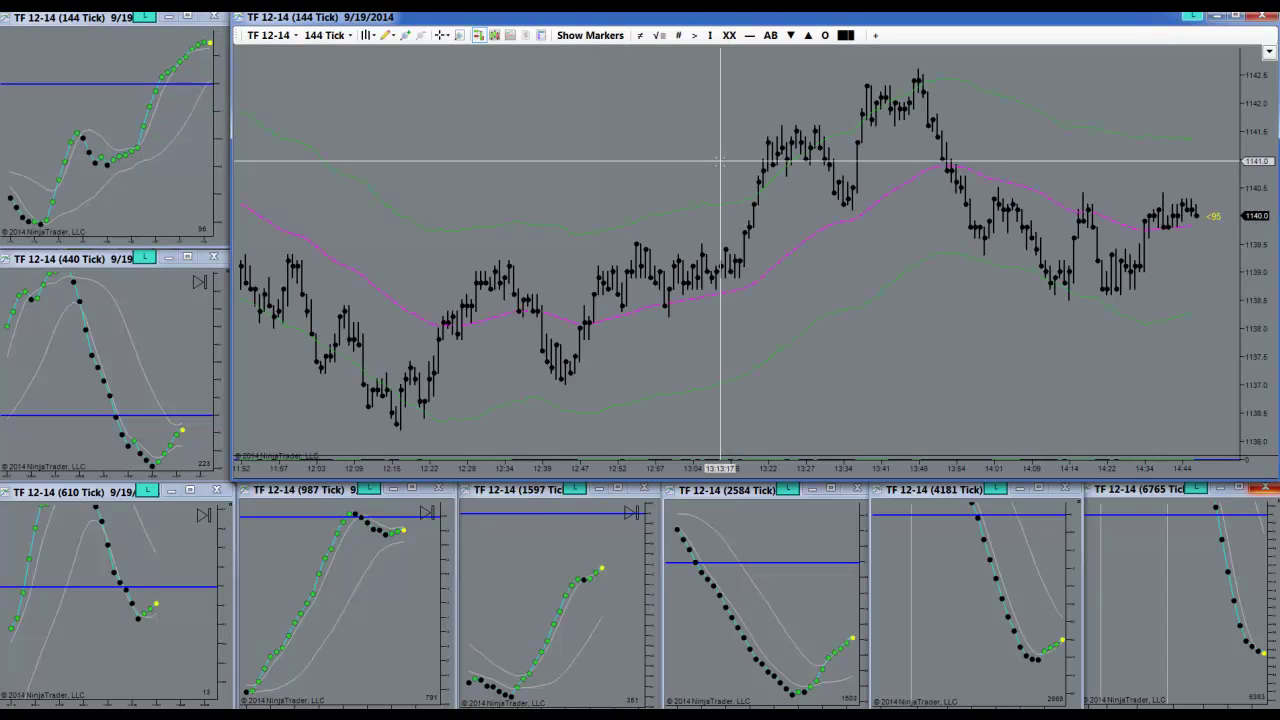
pyautogui.moveTo(1059, 170); pyautogui.dragTo(743, 55)
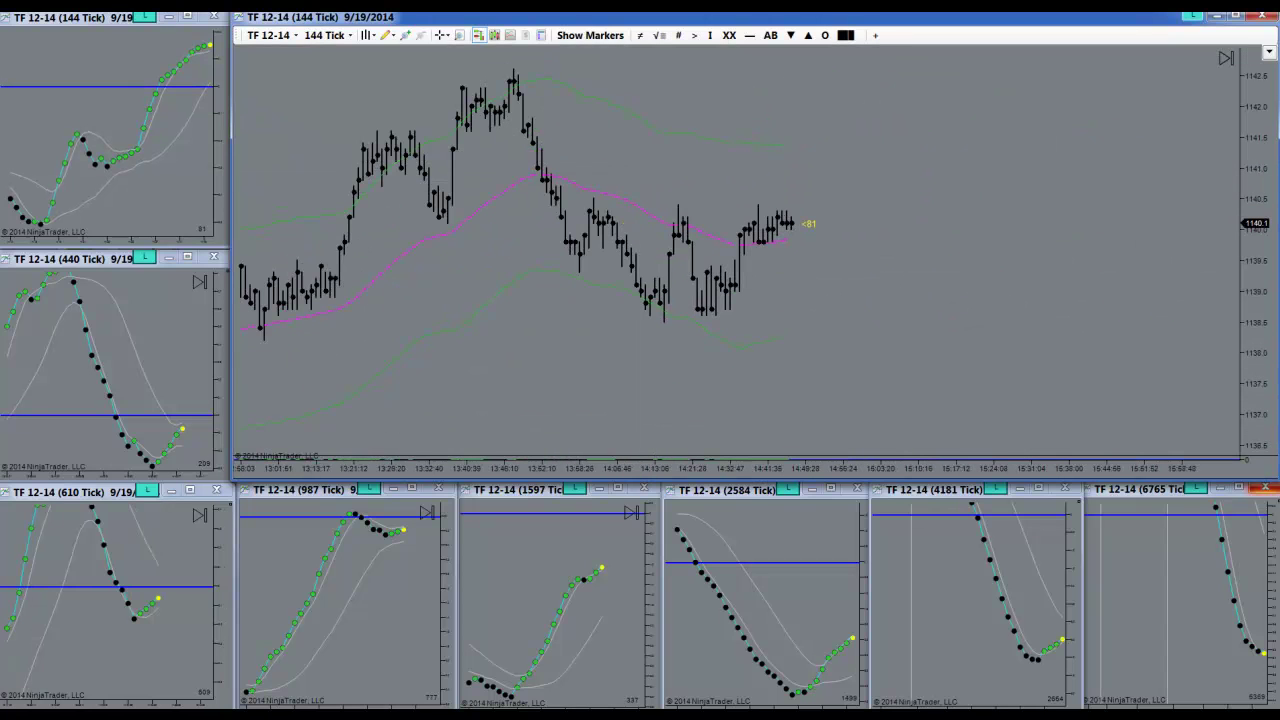